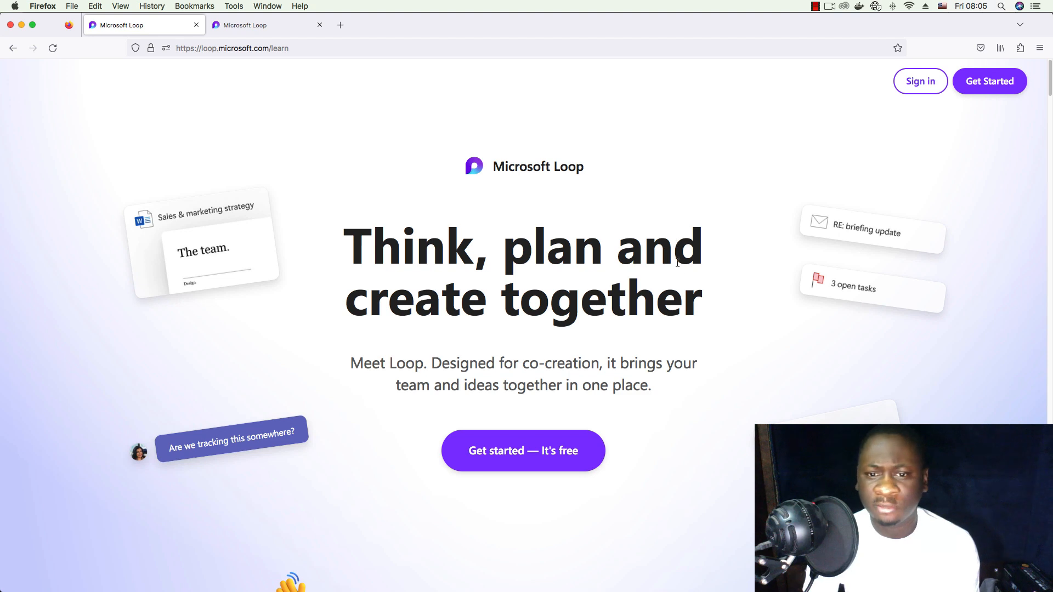
- Highlight and deselect the marketing headline, then switch to the open Loop home page tab
drag(708, 306, 354, 228)
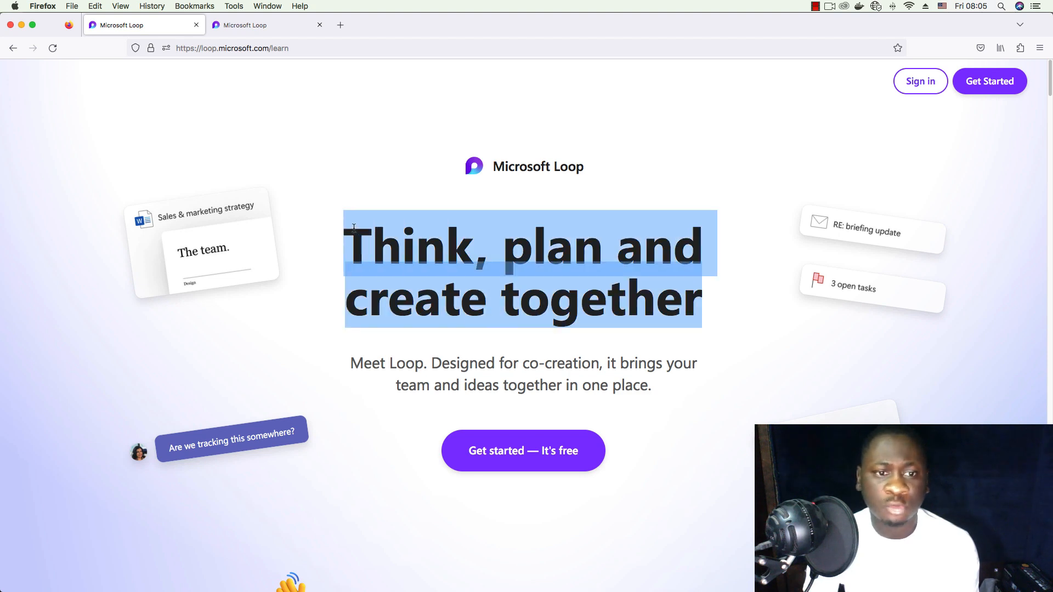
click(686, 171)
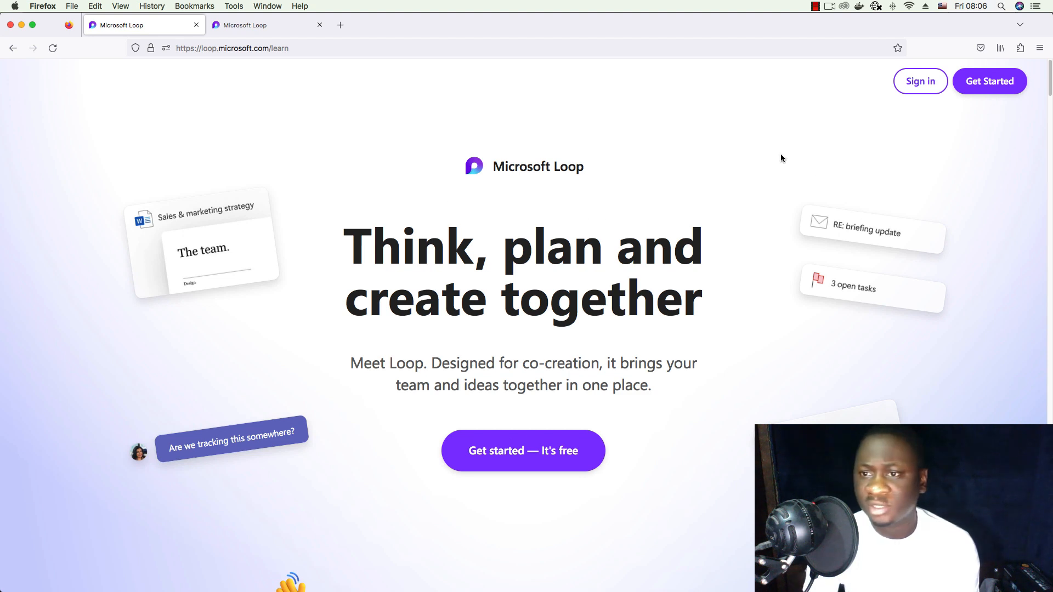
click(270, 27)
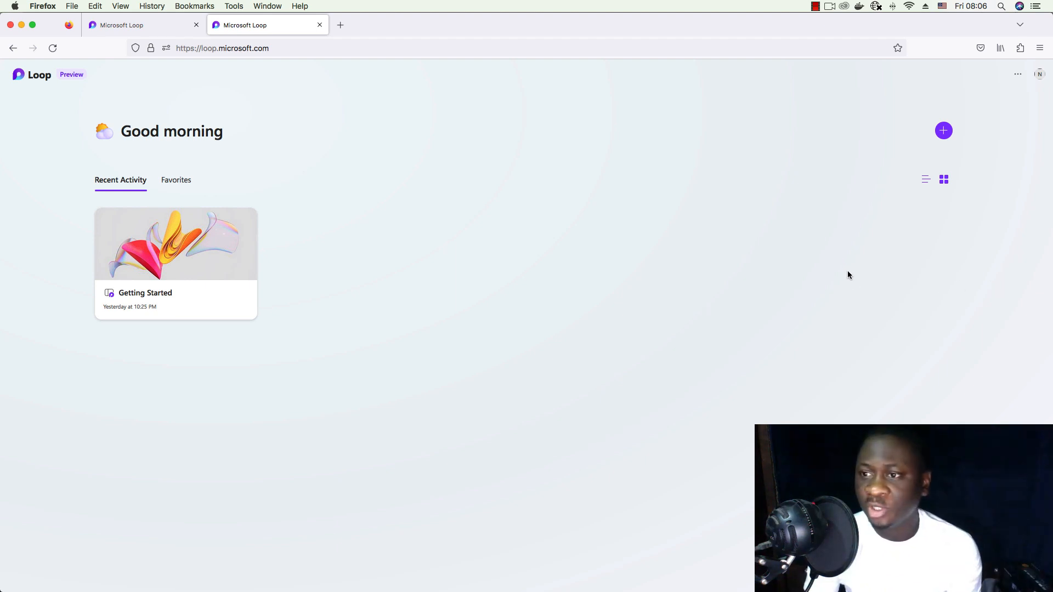
- Create a workspace titled My First Workspace with an emoji as its icon
click(944, 131)
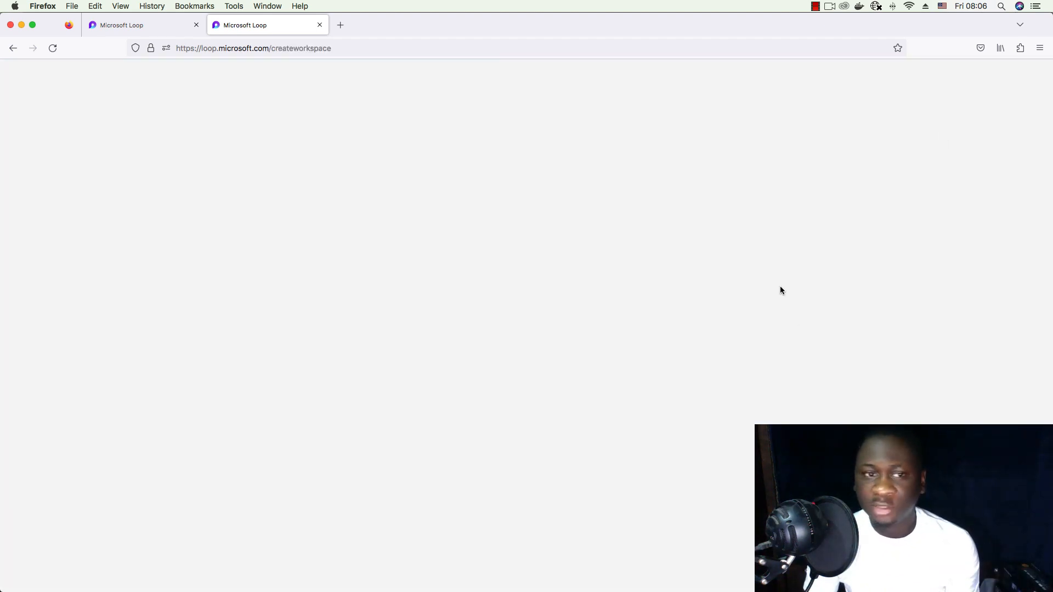
click(528, 374)
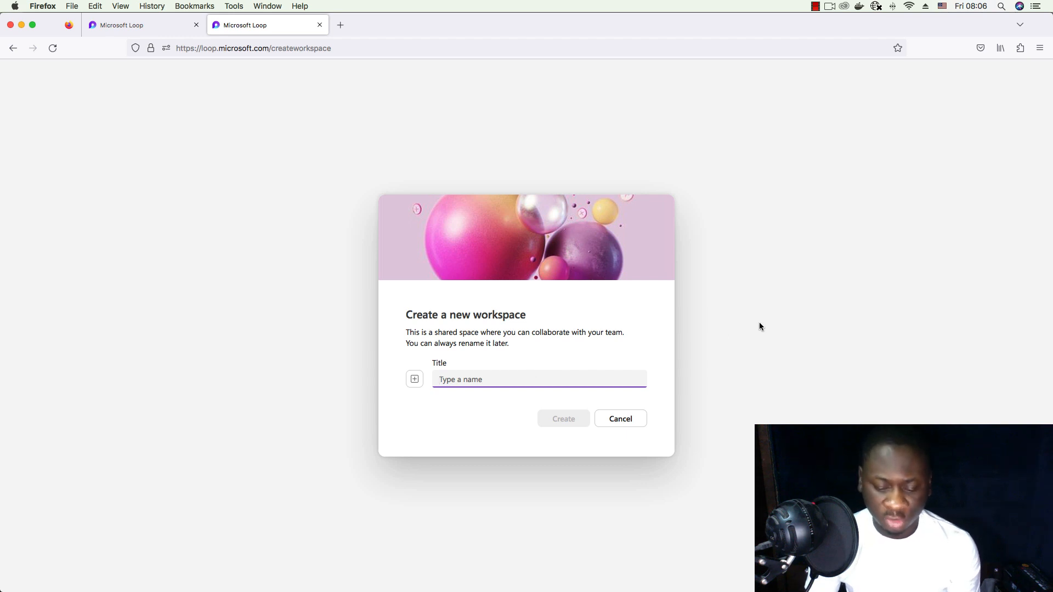
text(My)
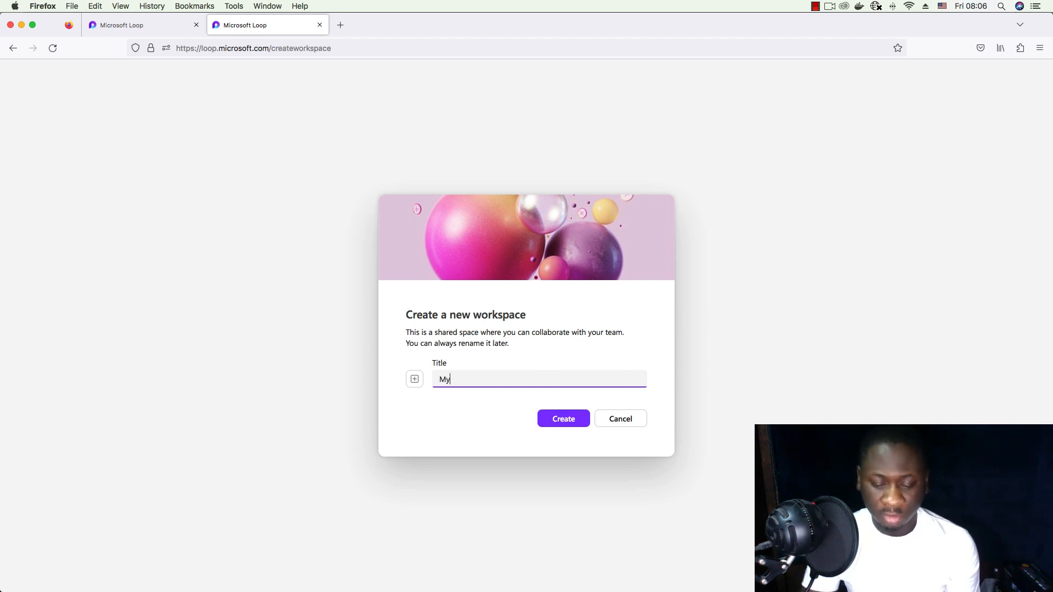
text( Firts)
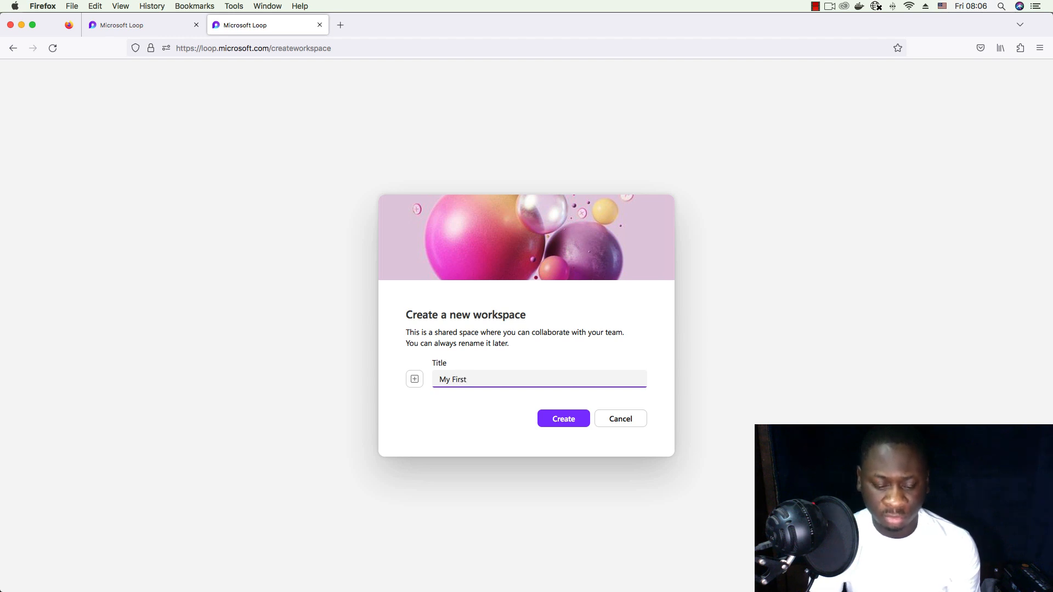
text( Workspace)
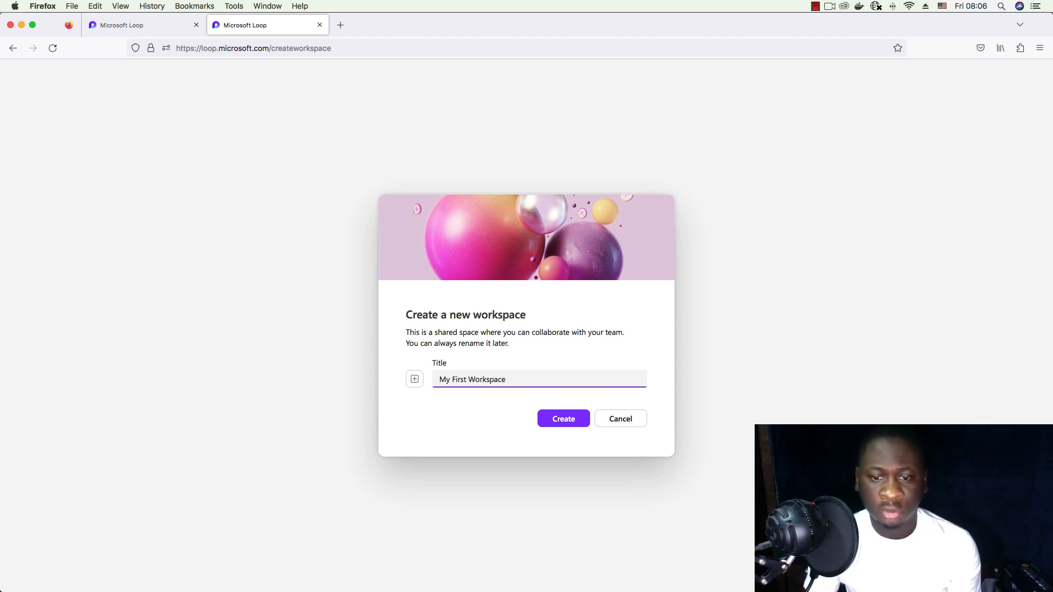
click(414, 379)
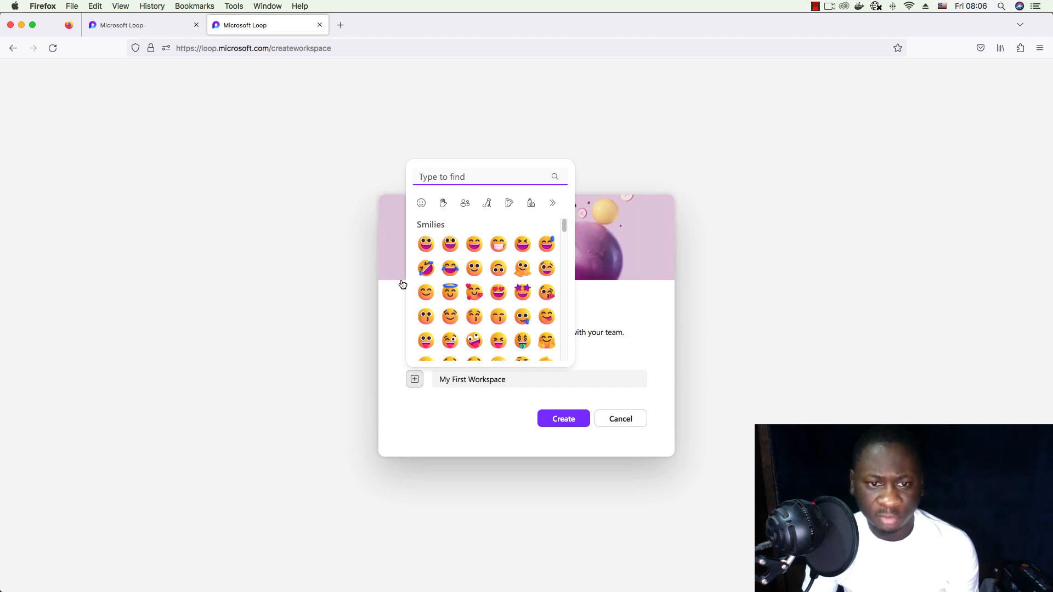
click(498, 244)
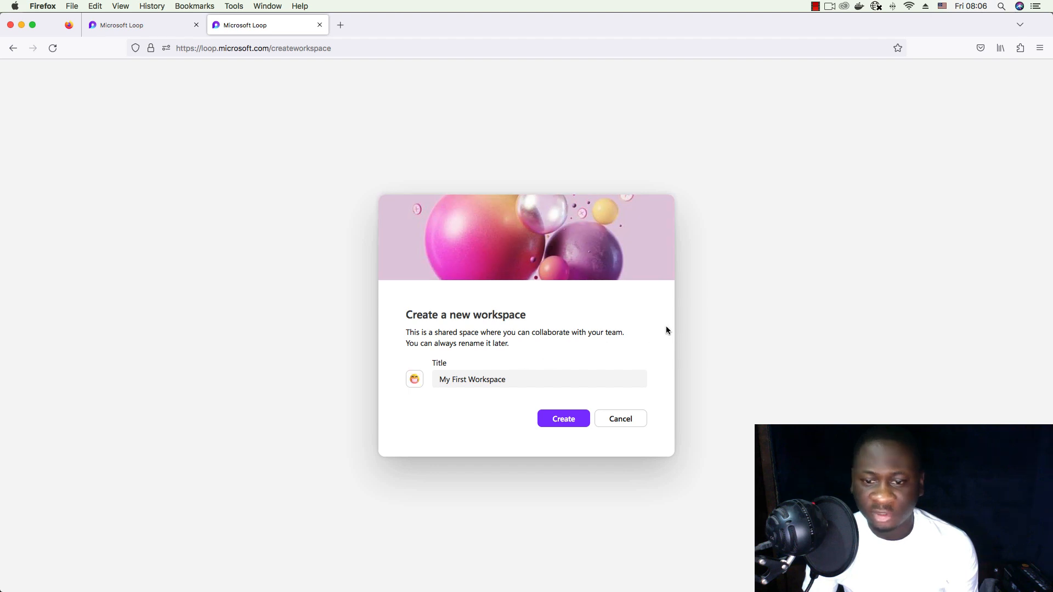
click(564, 420)
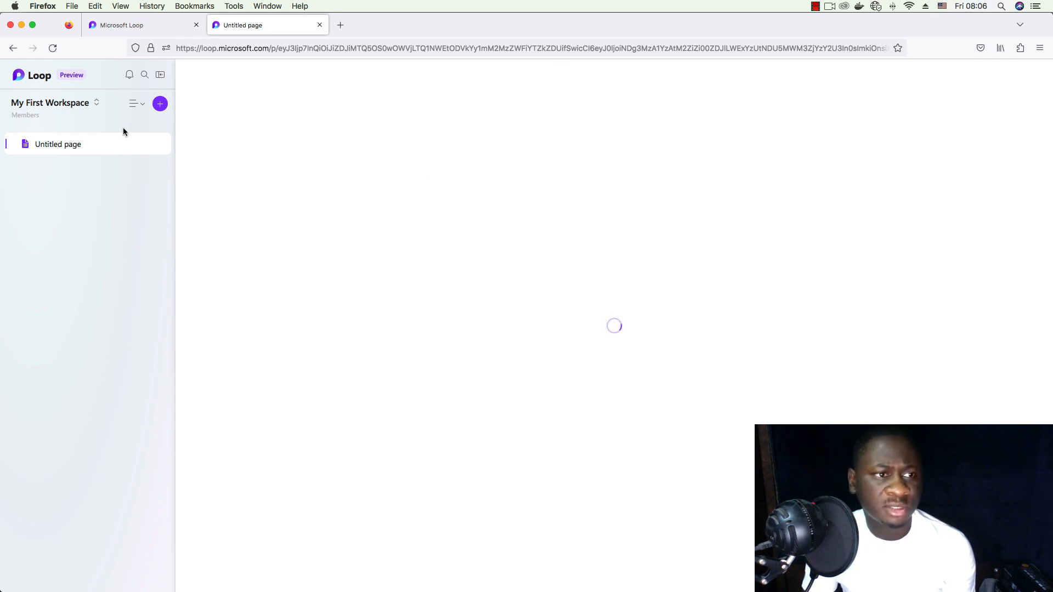
- Apply the Project Brief template to the untitled page
click(94, 103)
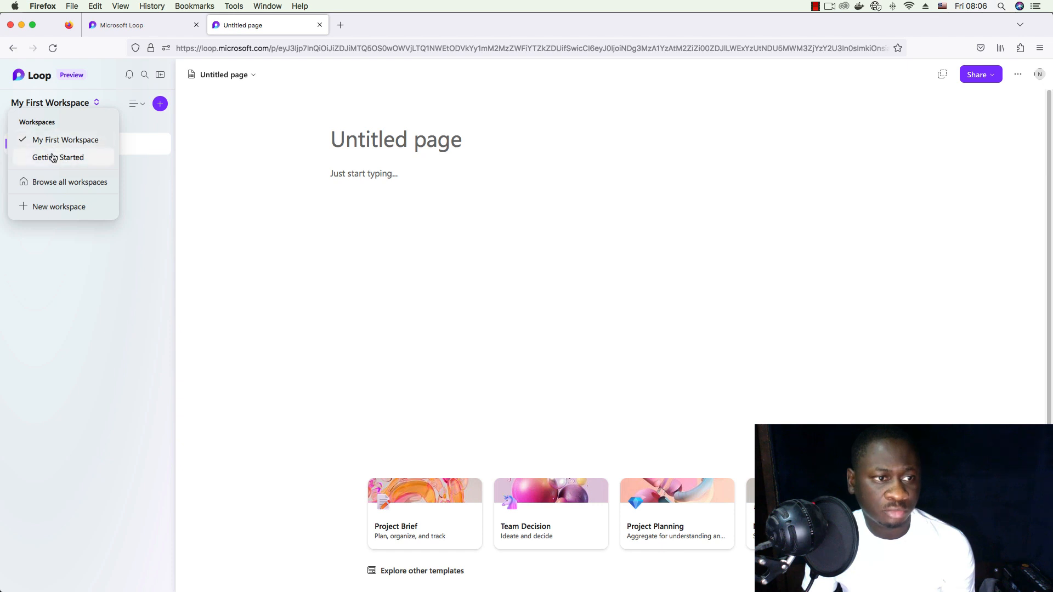
click(254, 140)
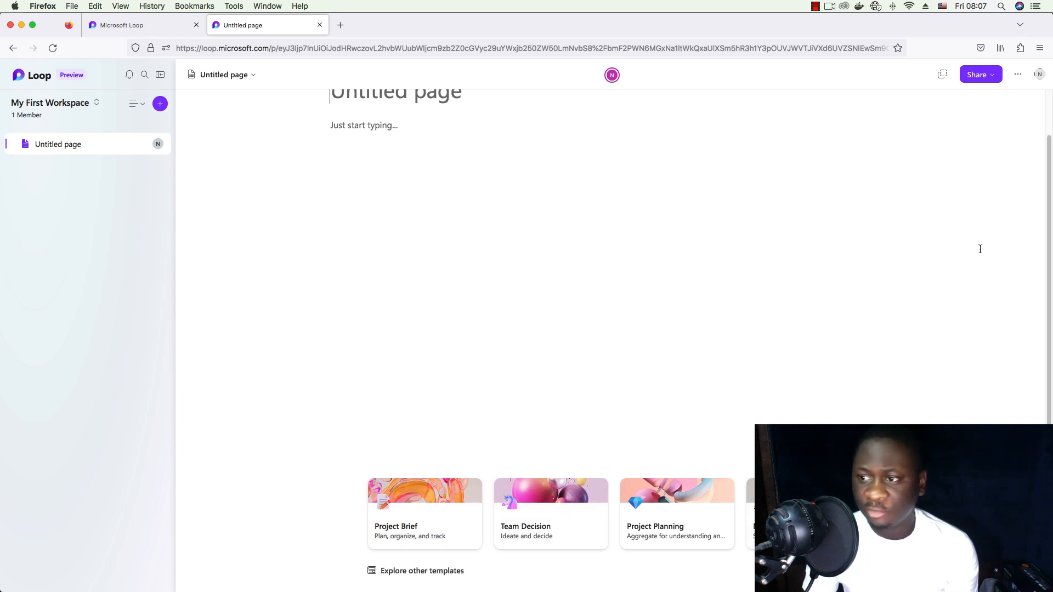
click(420, 510)
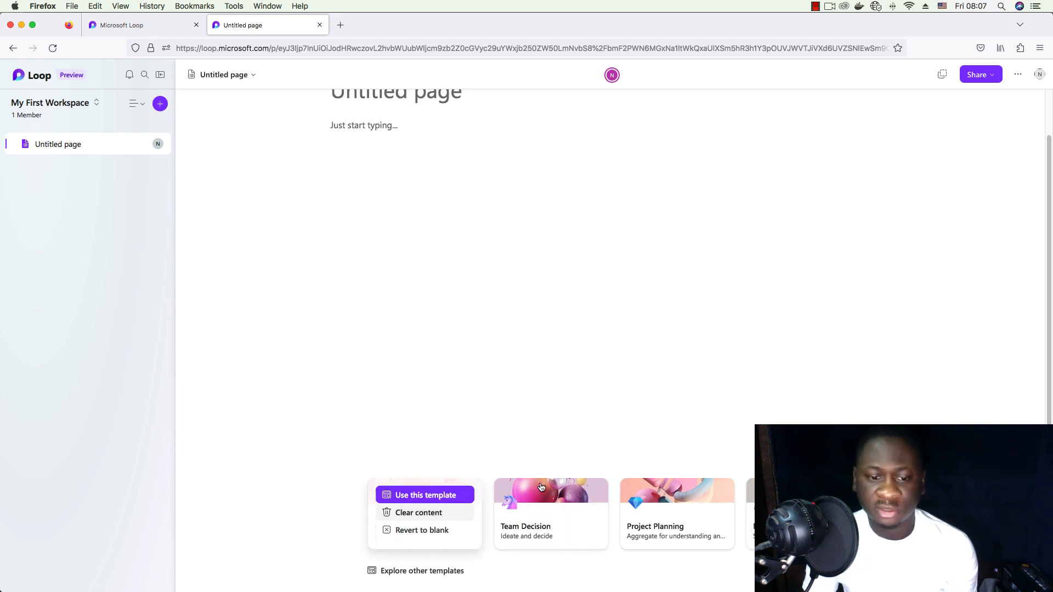
click(405, 498)
- Scroll through the Project Brief content and back to the top
scroll(538, 371, down, 3)
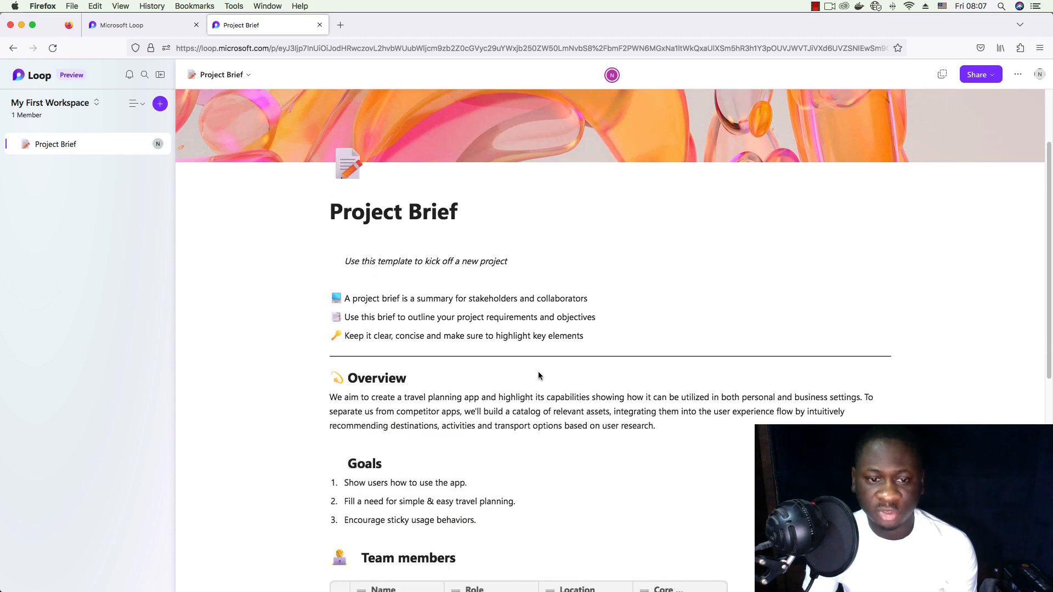
scroll(538, 371, down, 12)
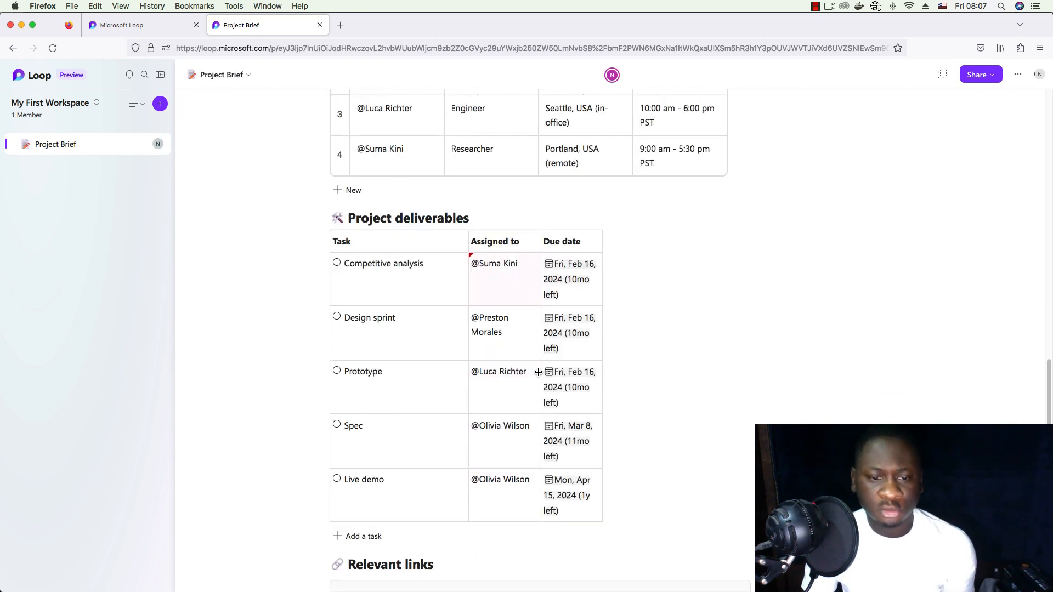
scroll(539, 372, up, 15)
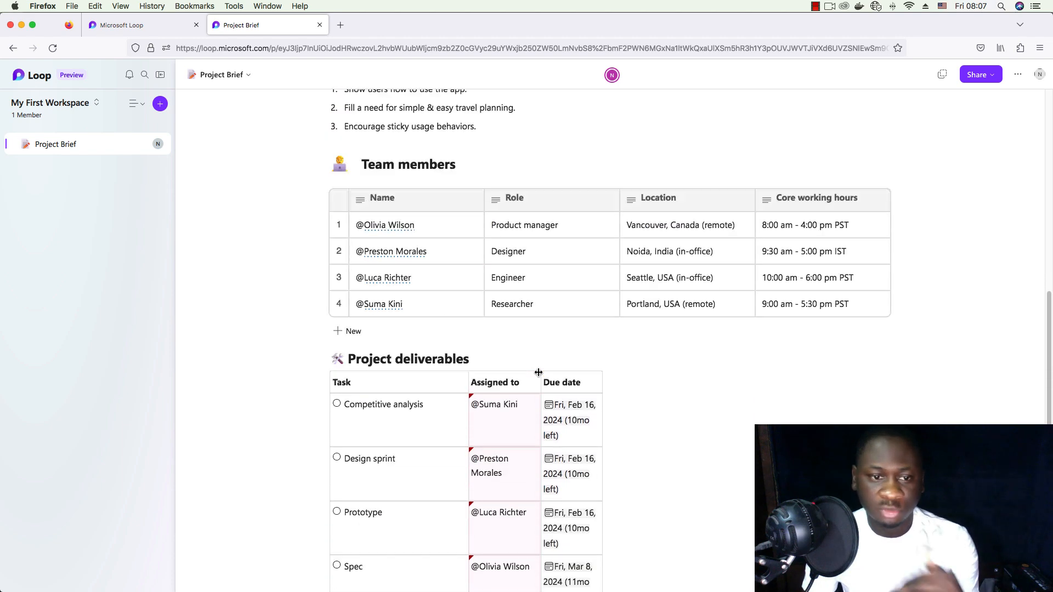
scroll(539, 373, up, 3)
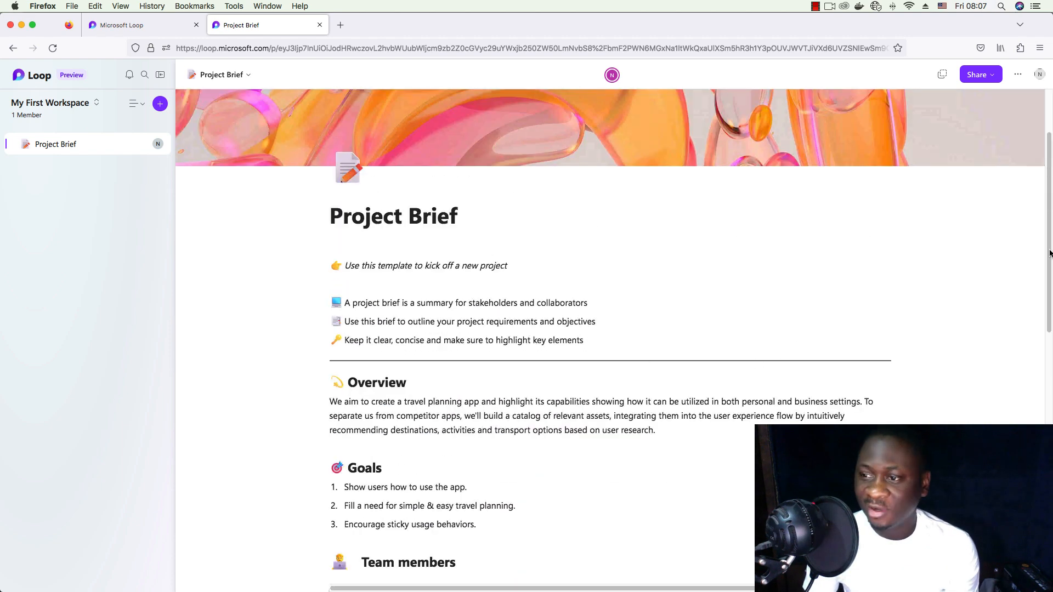
scroll(1052, 229, up, 3)
scroll(1051, 229, down, 15)
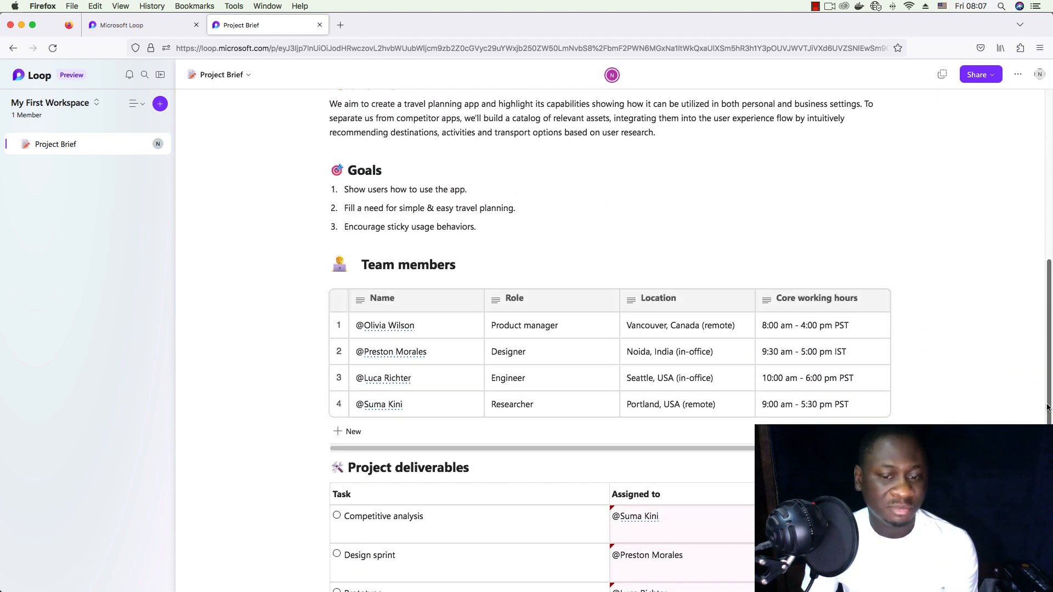
scroll(1051, 281, down, 4)
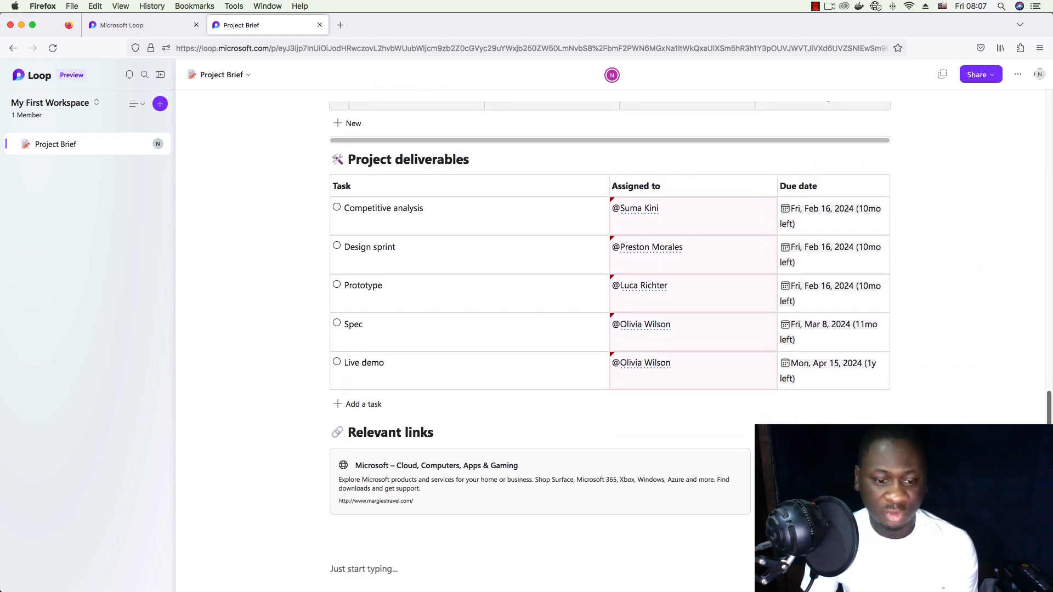
scroll(1052, 281, up, 12)
scroll(1051, 280, up, 5)
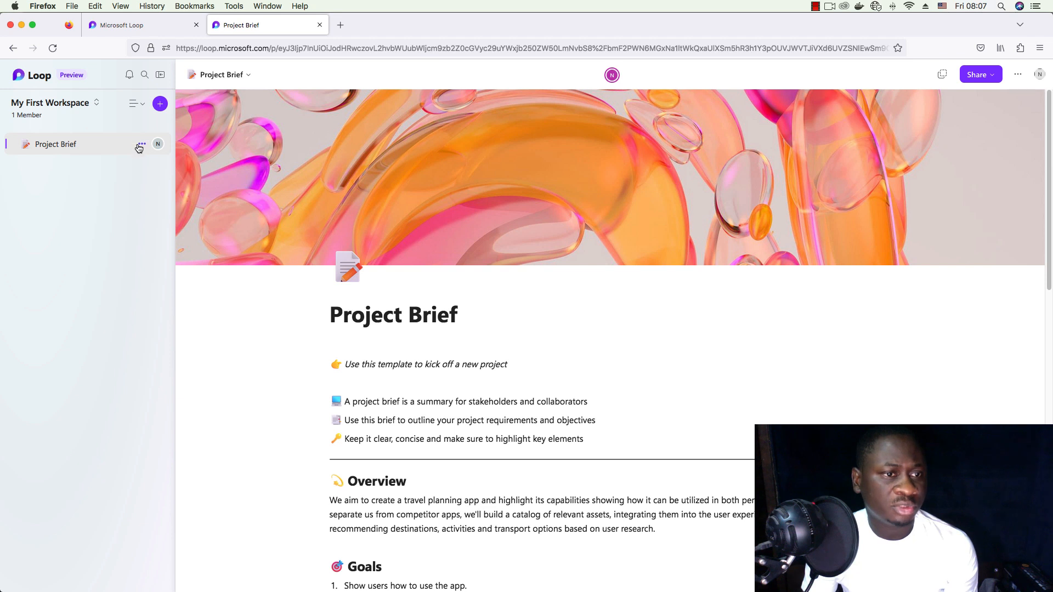
- Add a subpage under Project Brief and title it 'Test Page'
click(141, 143)
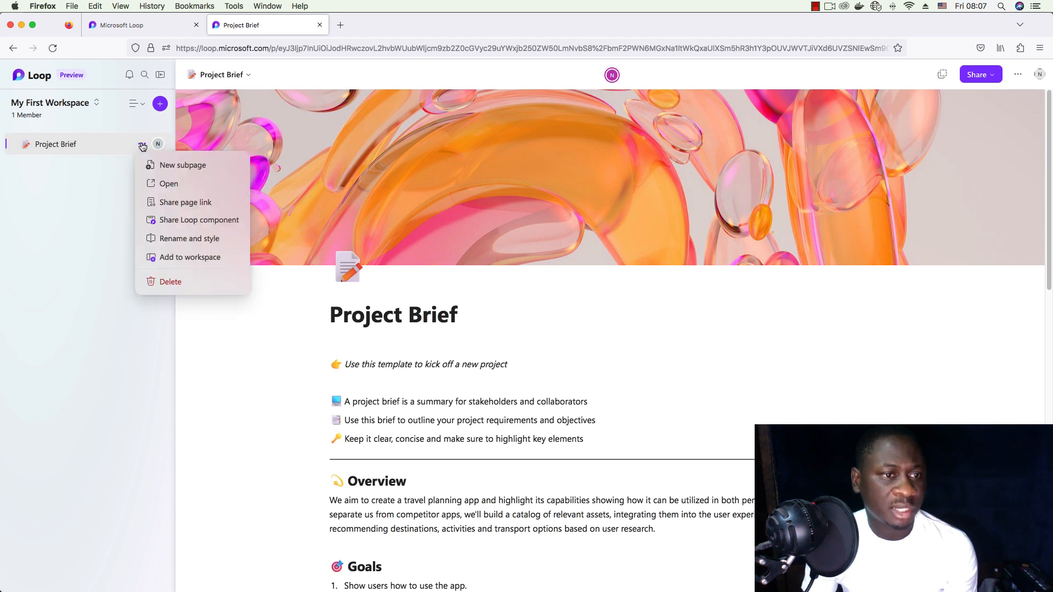
click(196, 164)
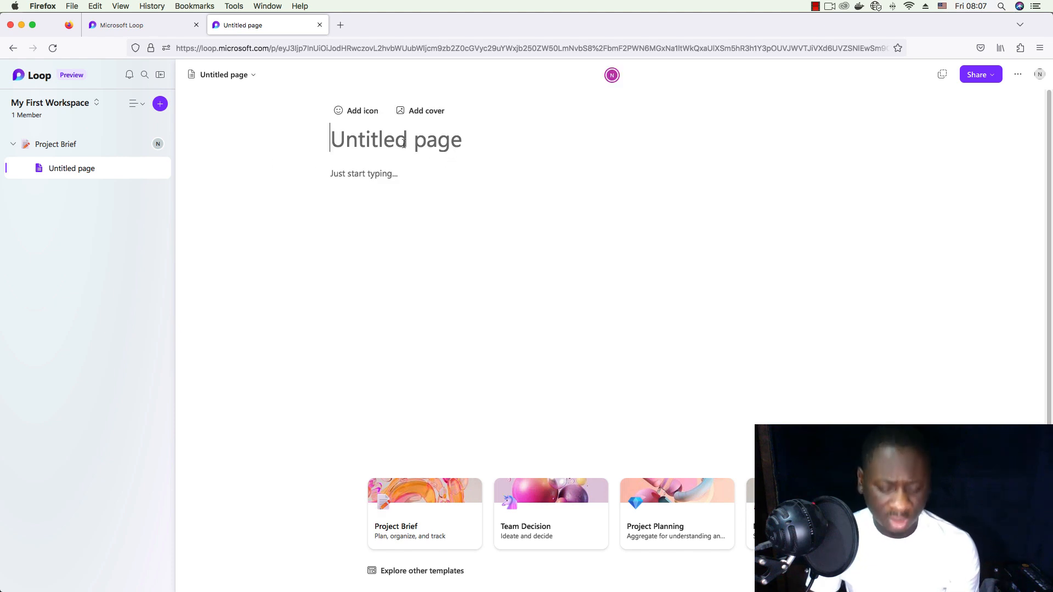
text(Test Page)
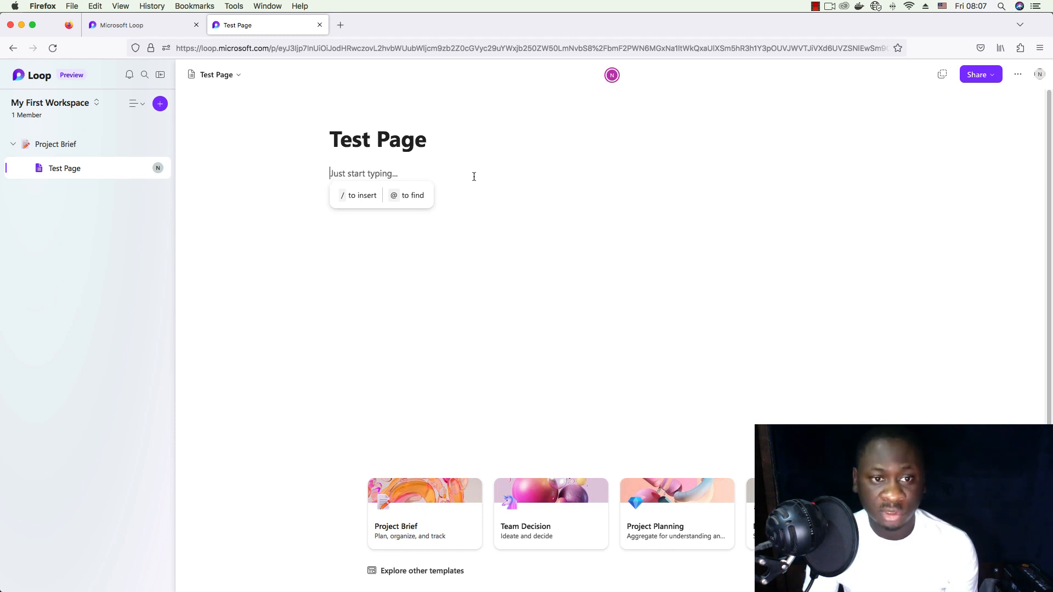
- Add a 'Section 1' Heading 2, clearing stray slashes and fixing the misspelling
text(/)
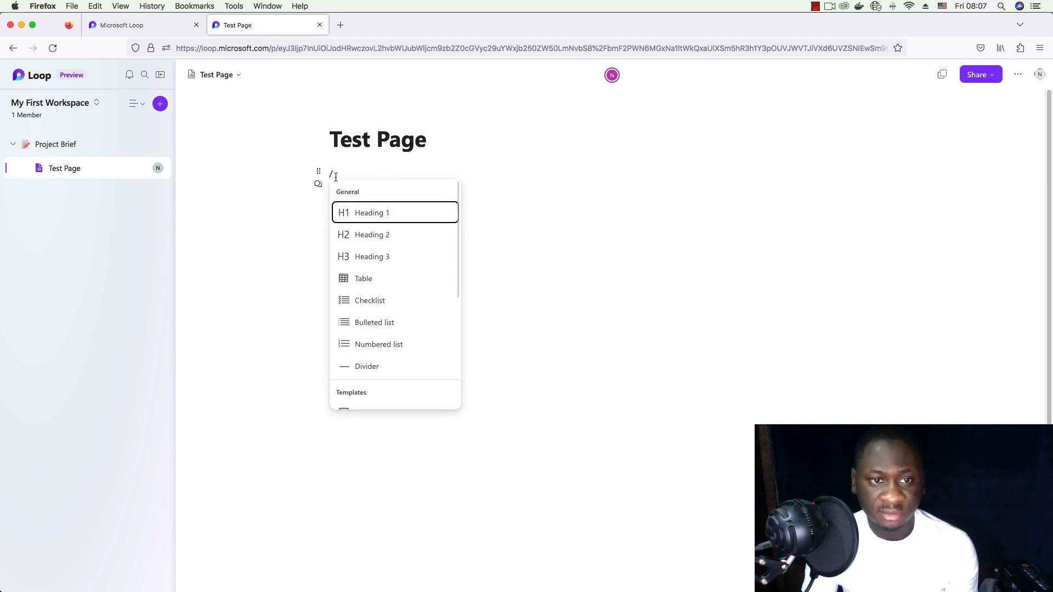
drag(329, 174, 370, 172)
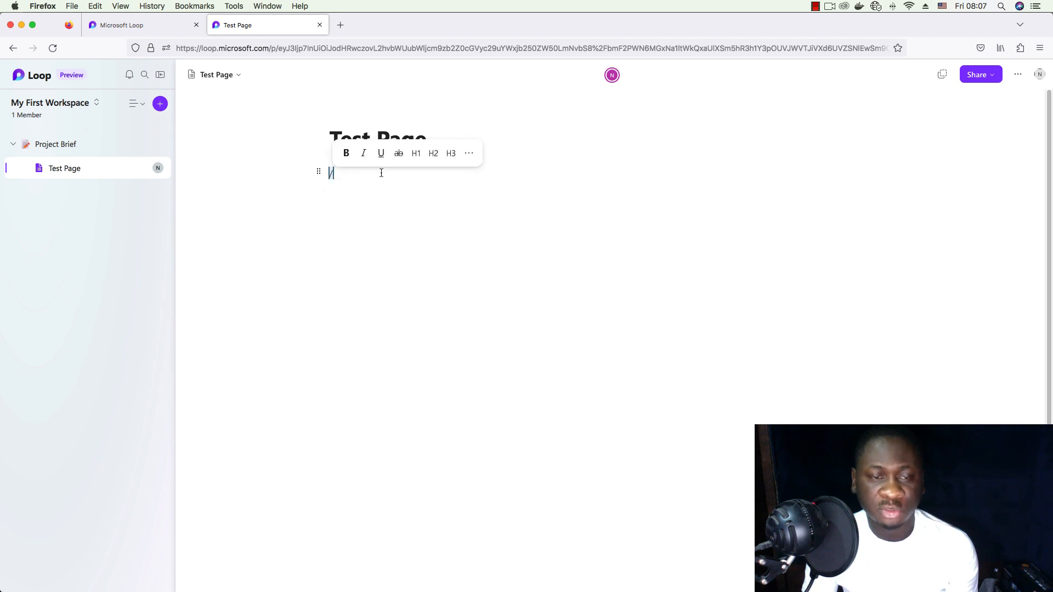
click(375, 174)
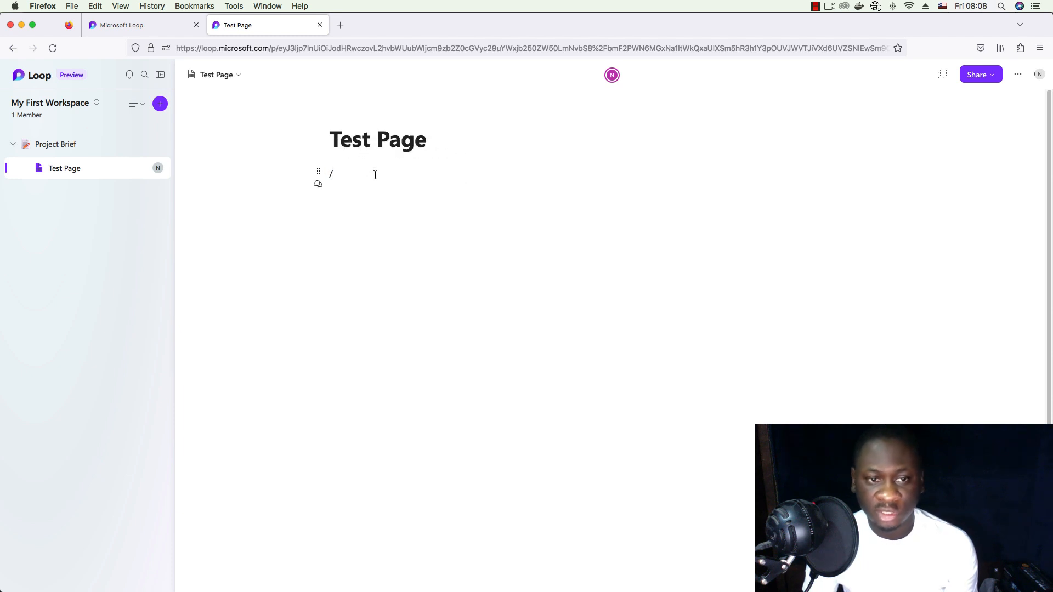
key(BackSpace)
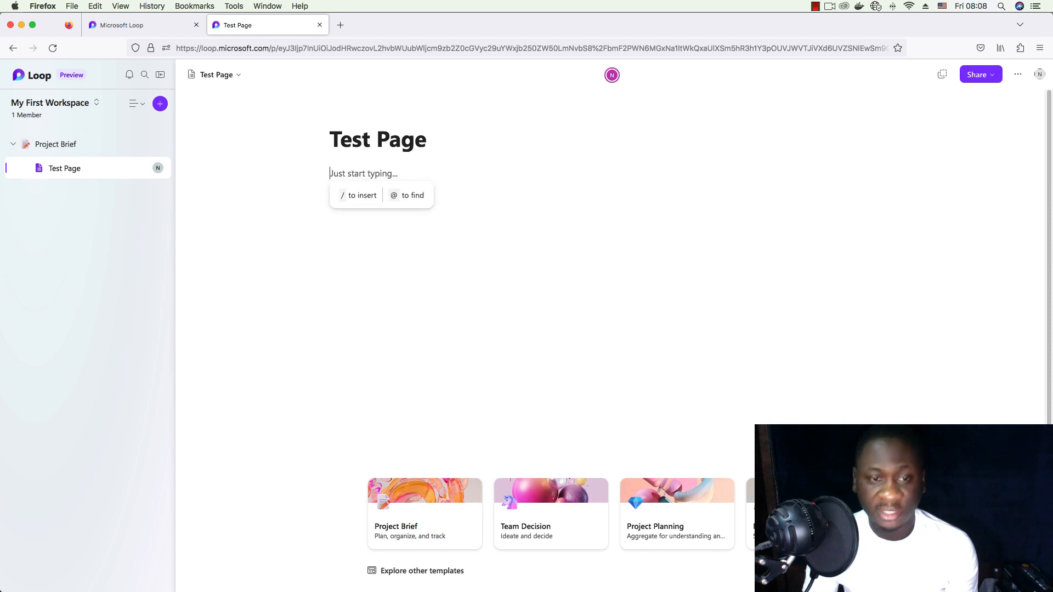
text(/)
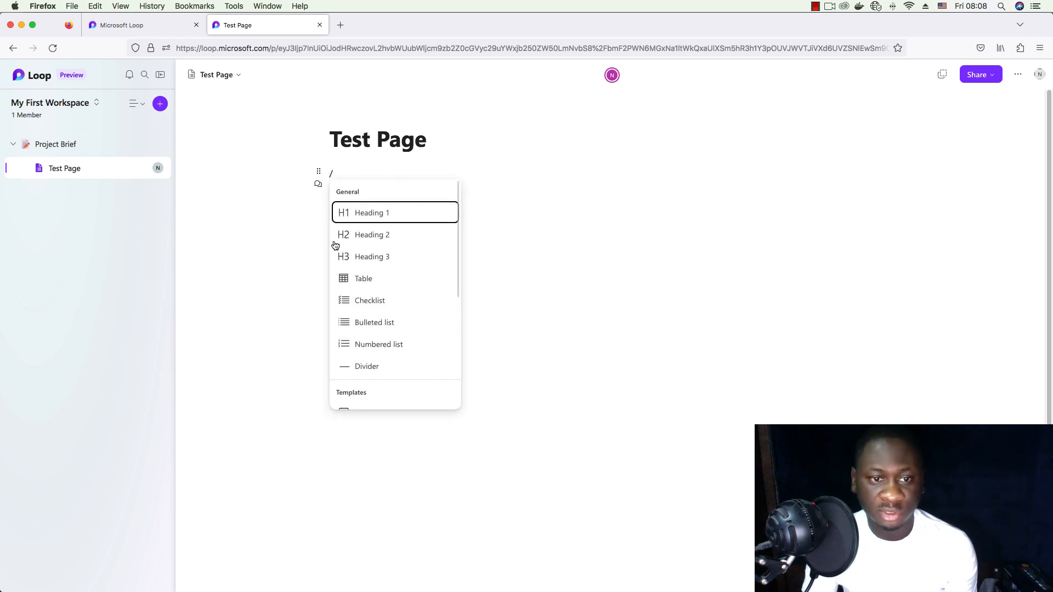
text(2)
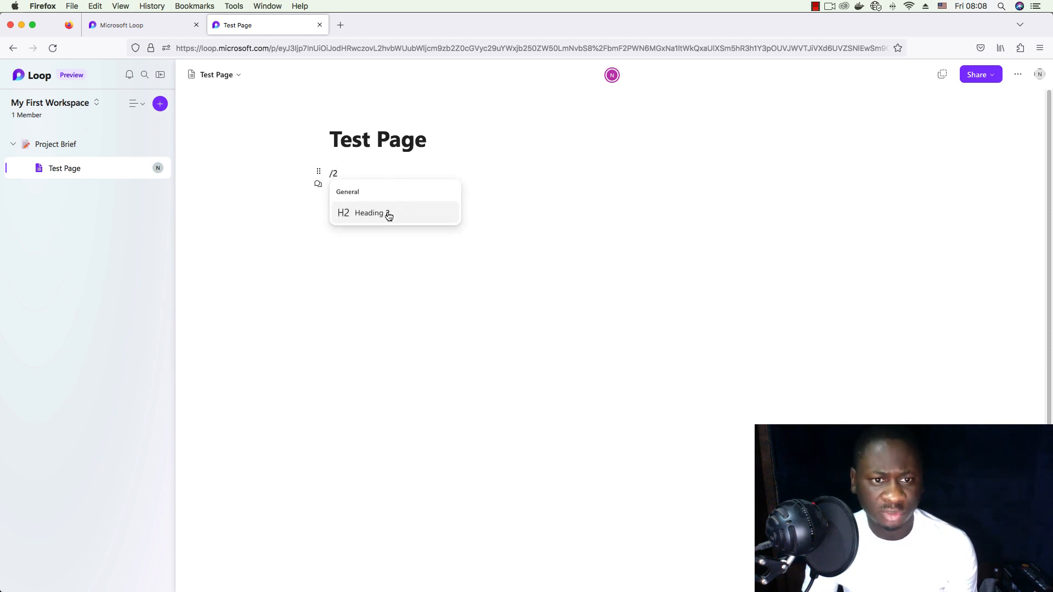
key(BackSpace)
key(BackSpace)
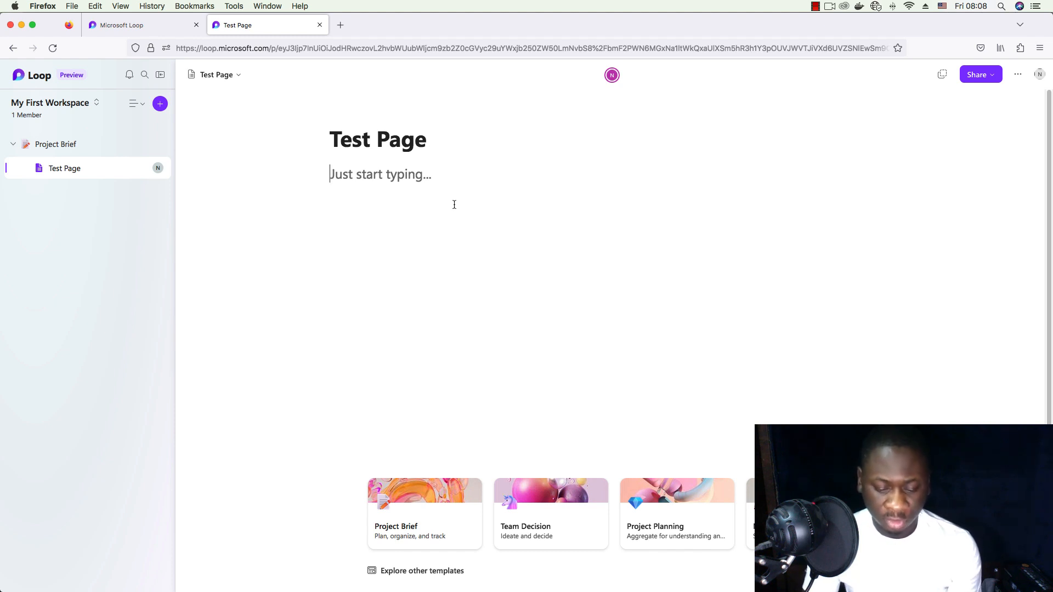
text(Secetion)
key(BackSpace)
key(BackSpace)
key(BackSpace)
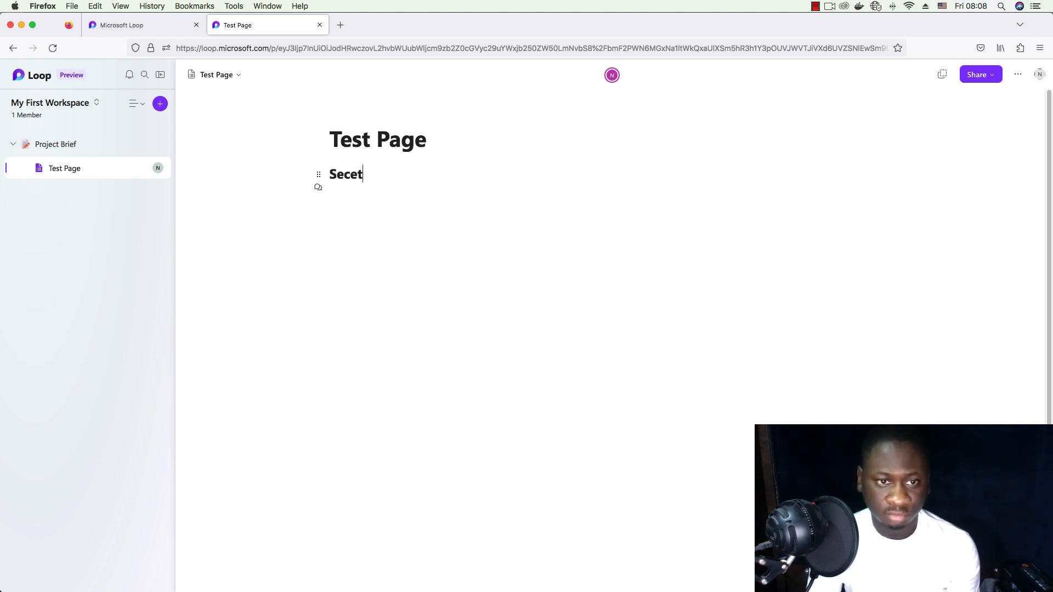
key(BackSpace)
key(BackSpace)
text(tion 1)
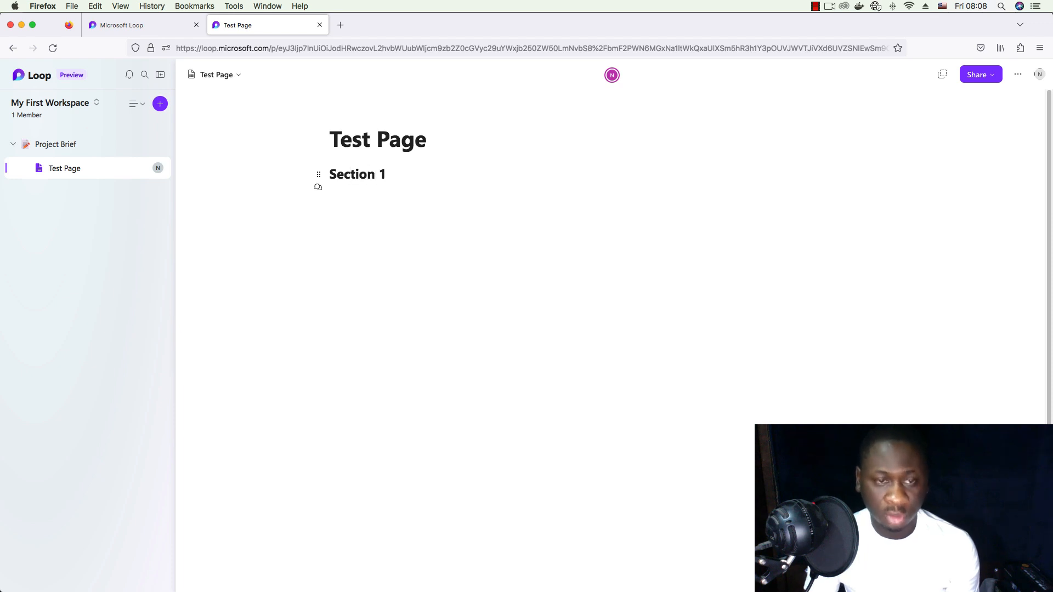
key(Return)
- Add a 'Section 2' Heading 2 on the next line using /h2
text(/)
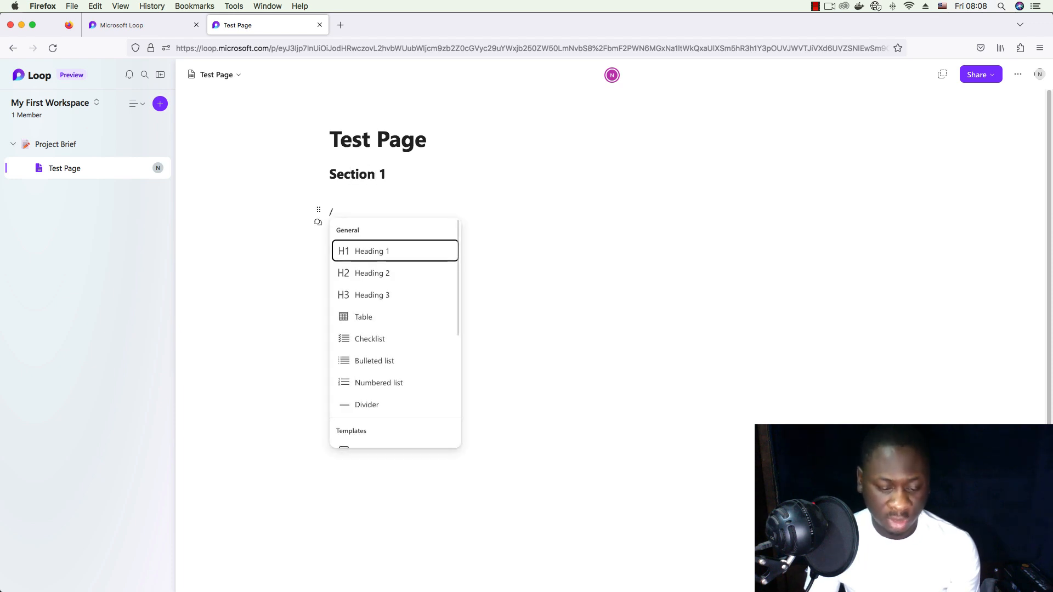
text(h2)
key(Return)
text(Sec)
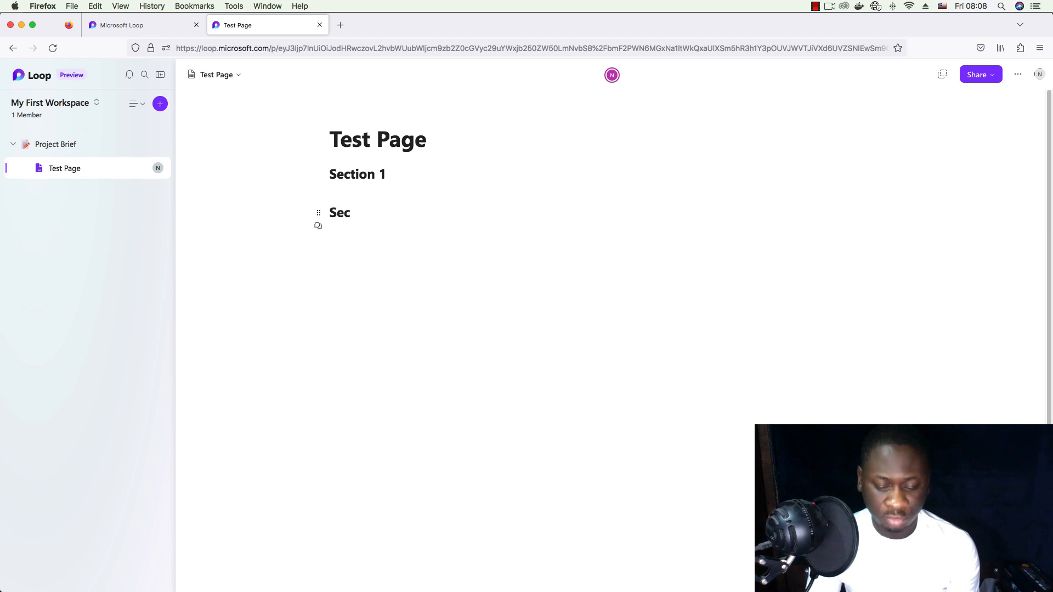
text(tion 2)
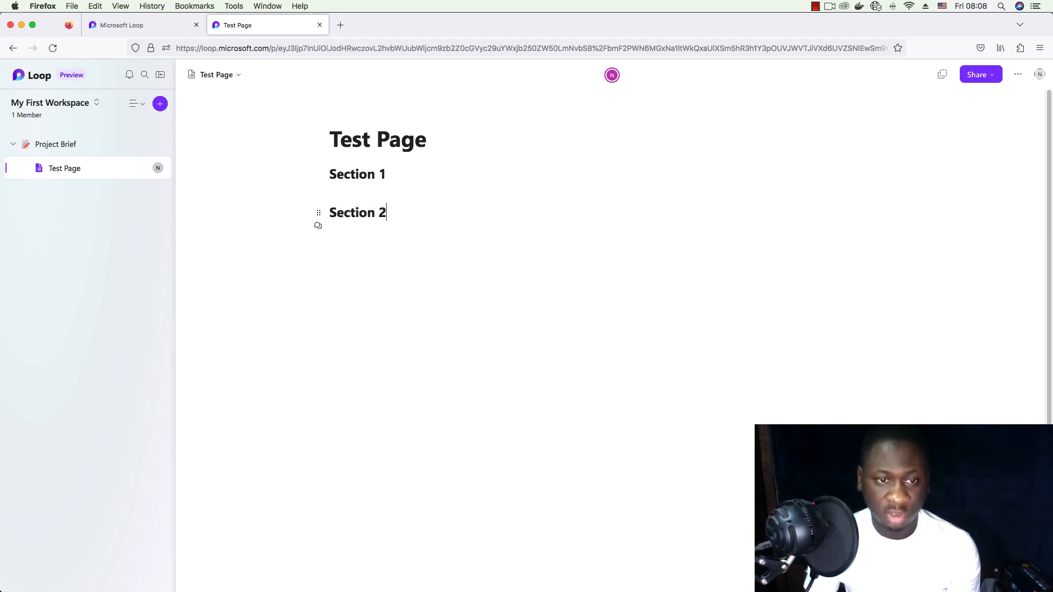
- Insert a Heading 3 'sub section' line under Section 1, followed by an empty paragraph
key(Return)
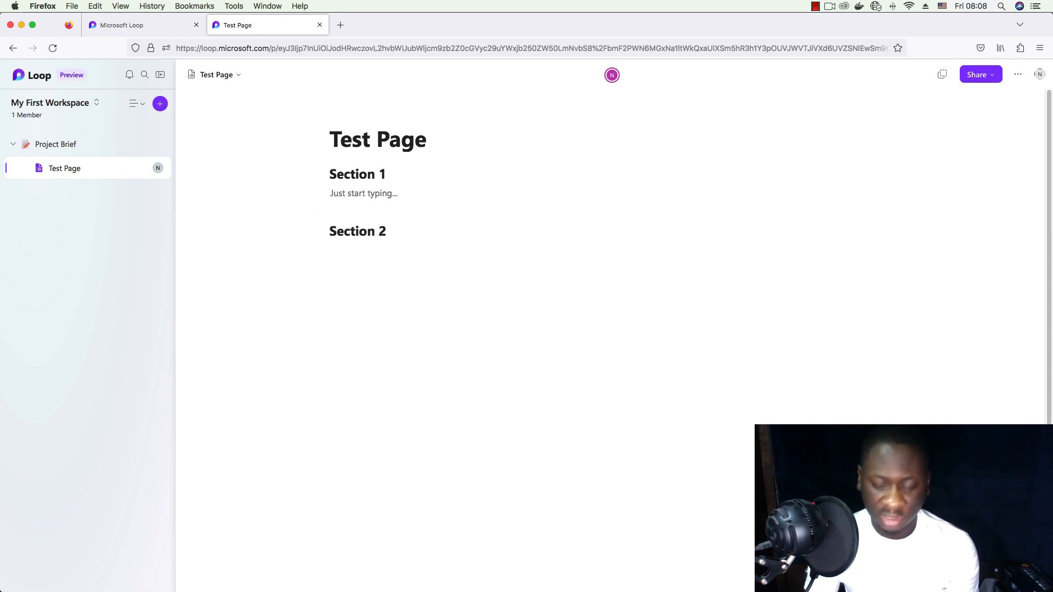
text(/)
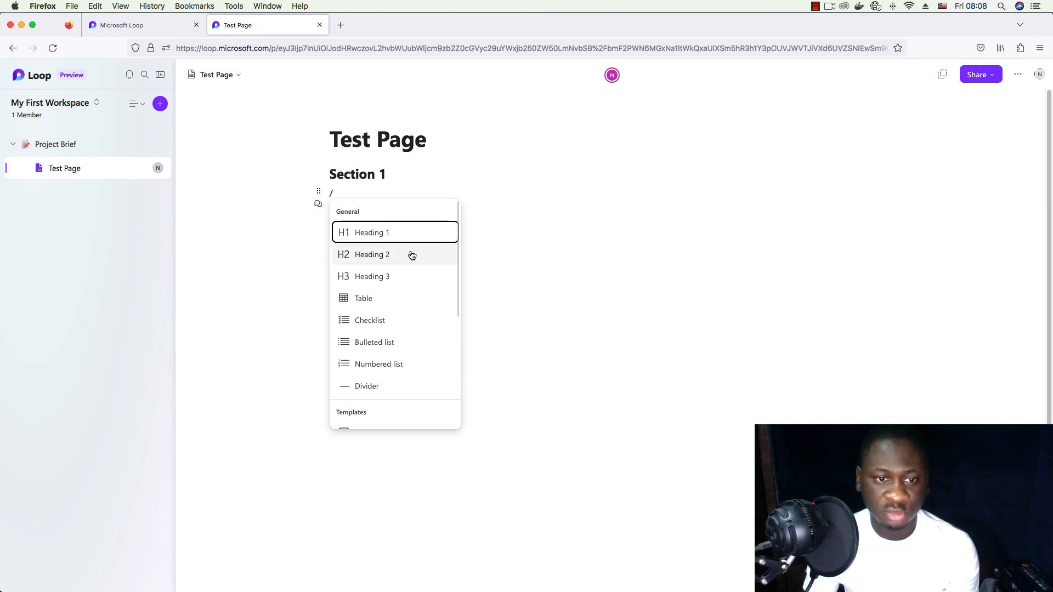
key(BackSpace)
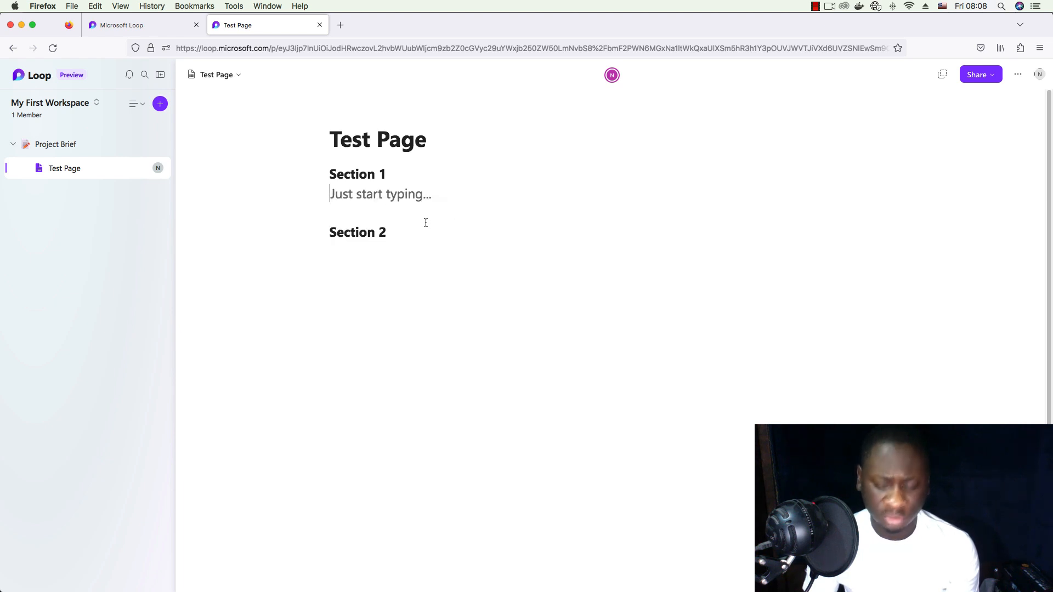
text(/3)
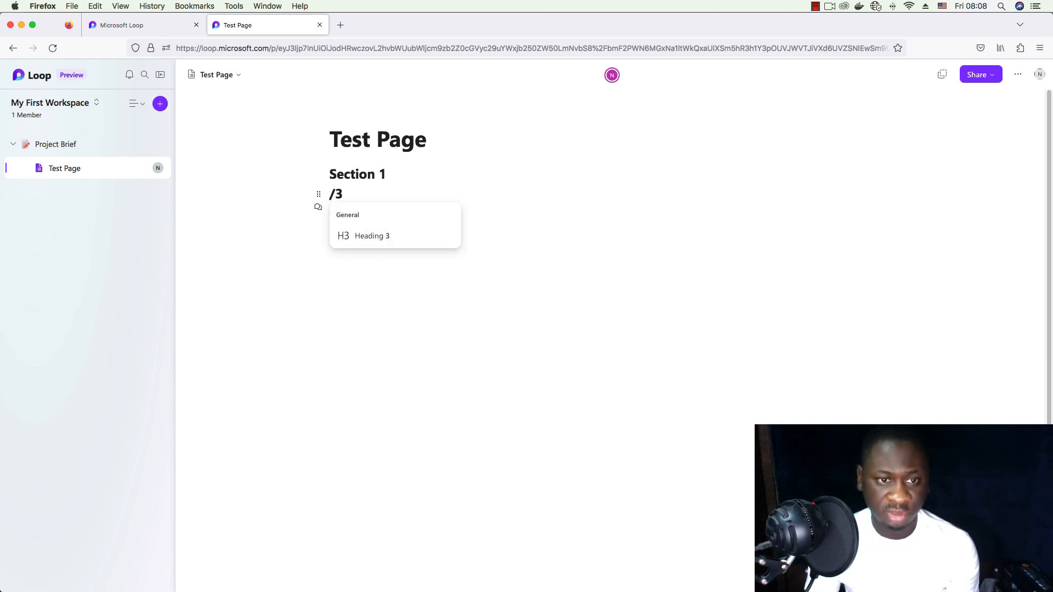
key(BackSpace)
key(BackSpace)
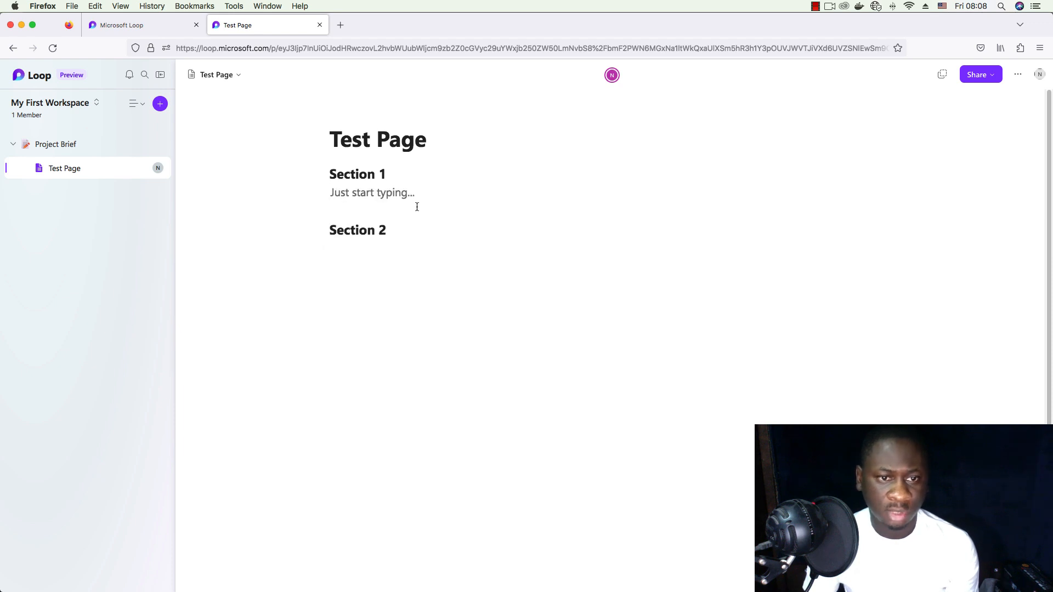
text(sub section)
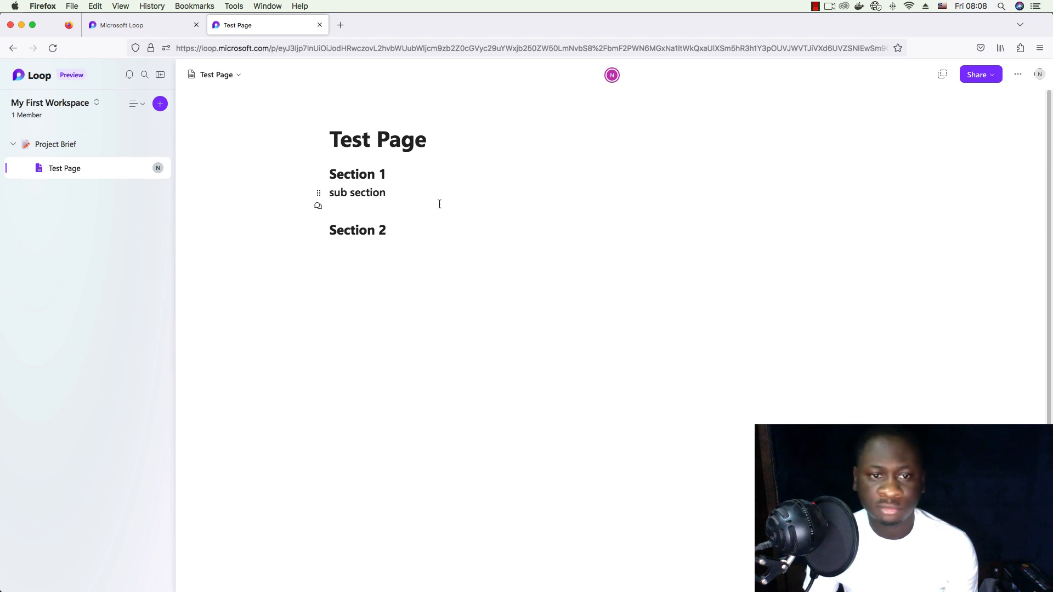
key(Return)
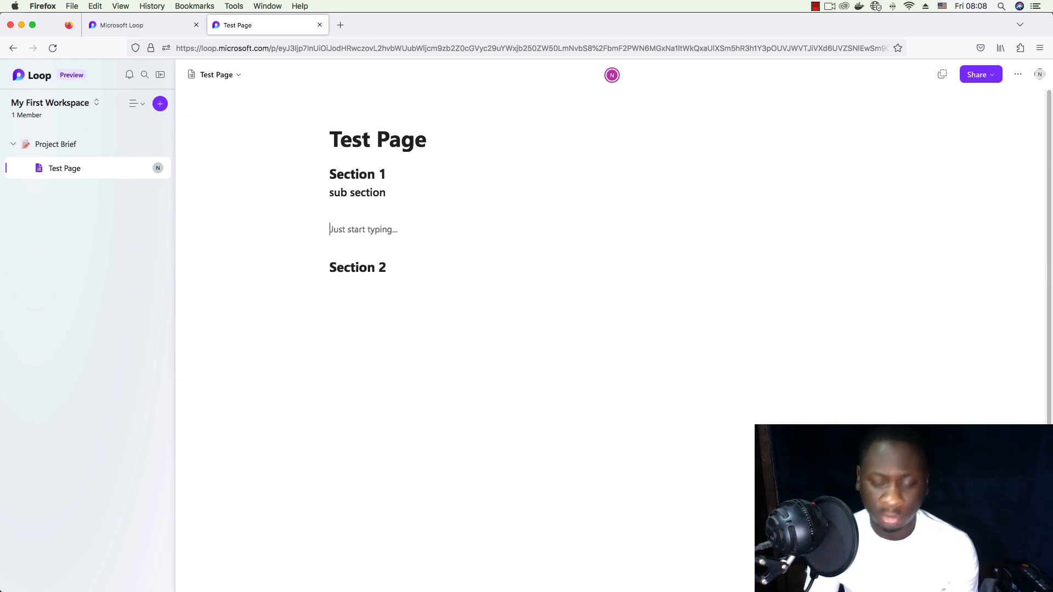
text(/)
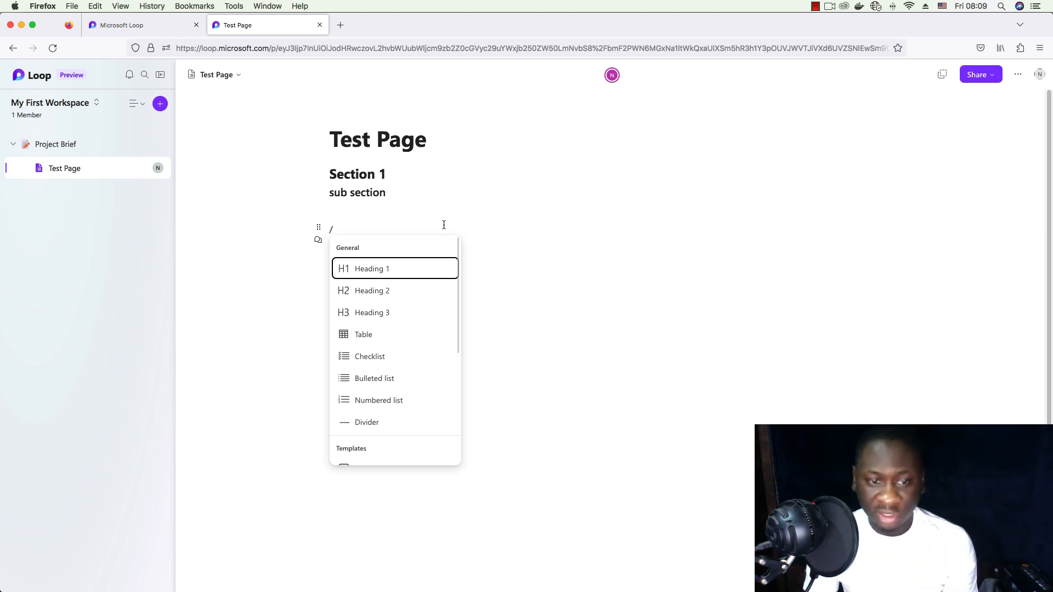
- Insert a two-column table below sub section and bring up Column 1's column type choices
text(tab)
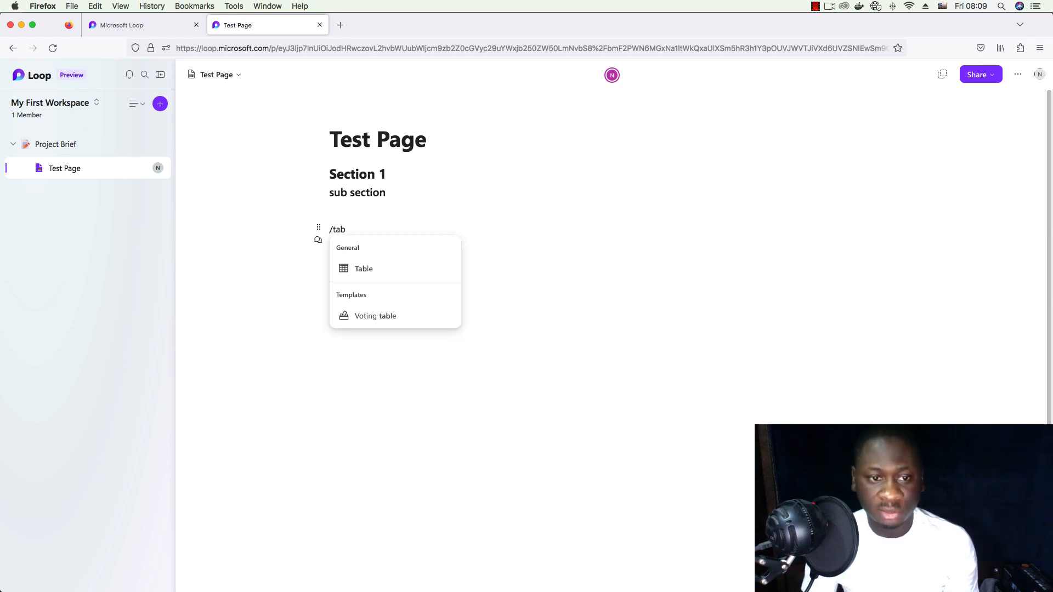
click(426, 276)
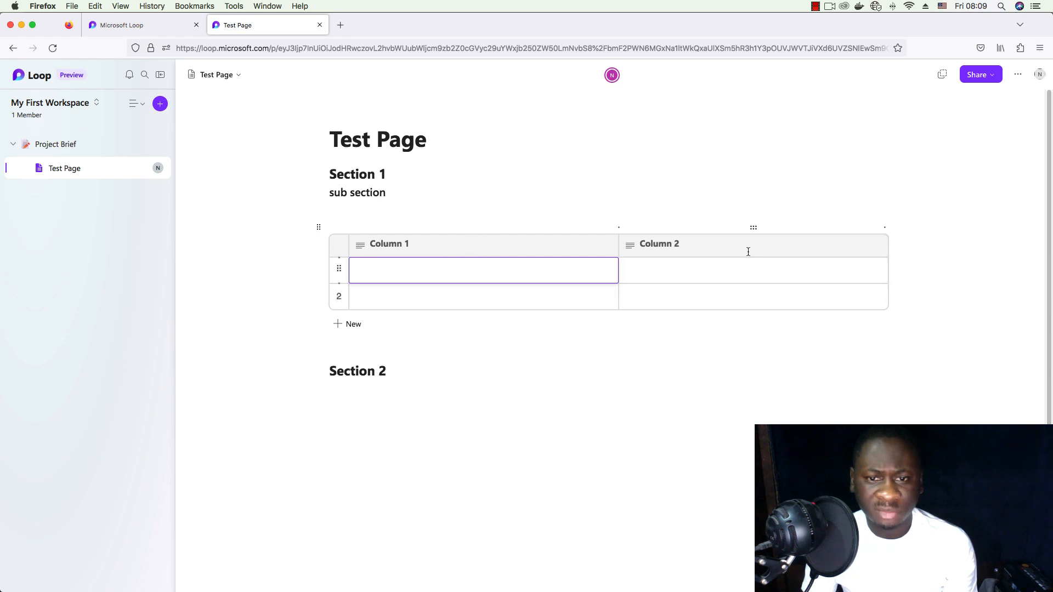
click(605, 250)
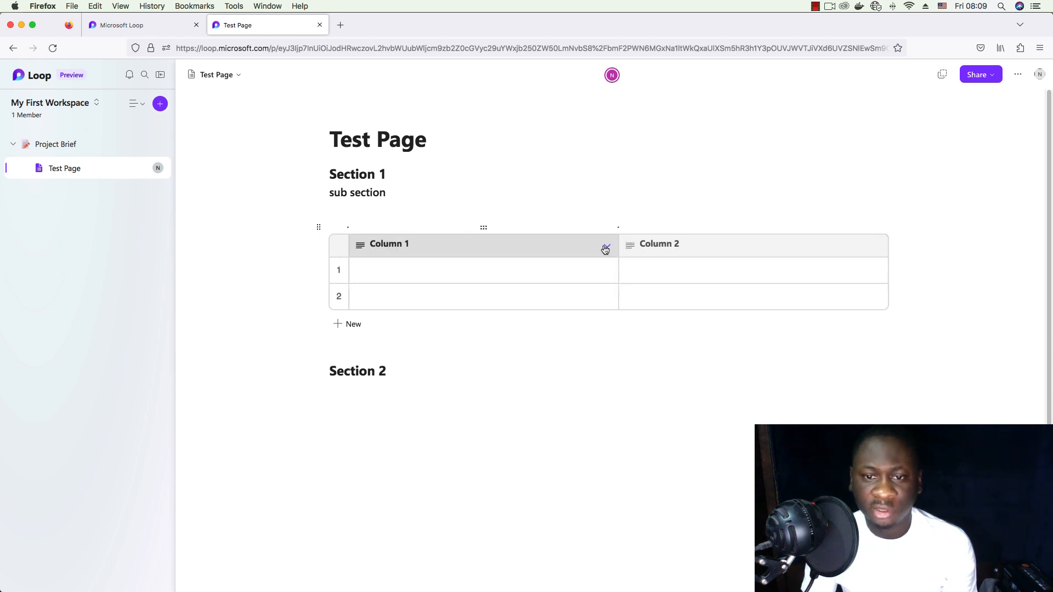
click(605, 250)
click(565, 288)
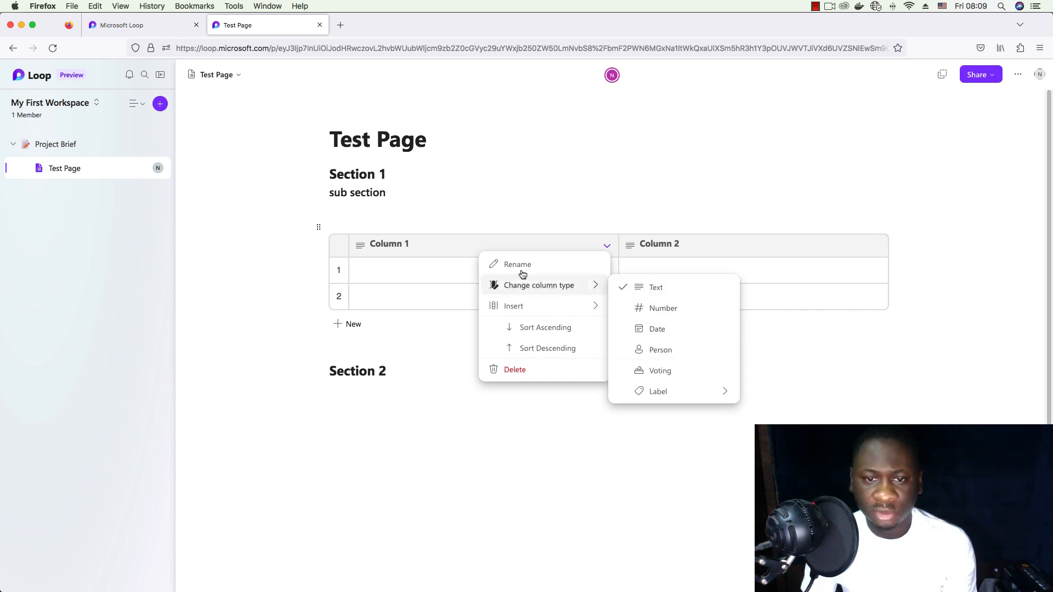
- Rename the table's first column header to 'Name'
click(393, 263)
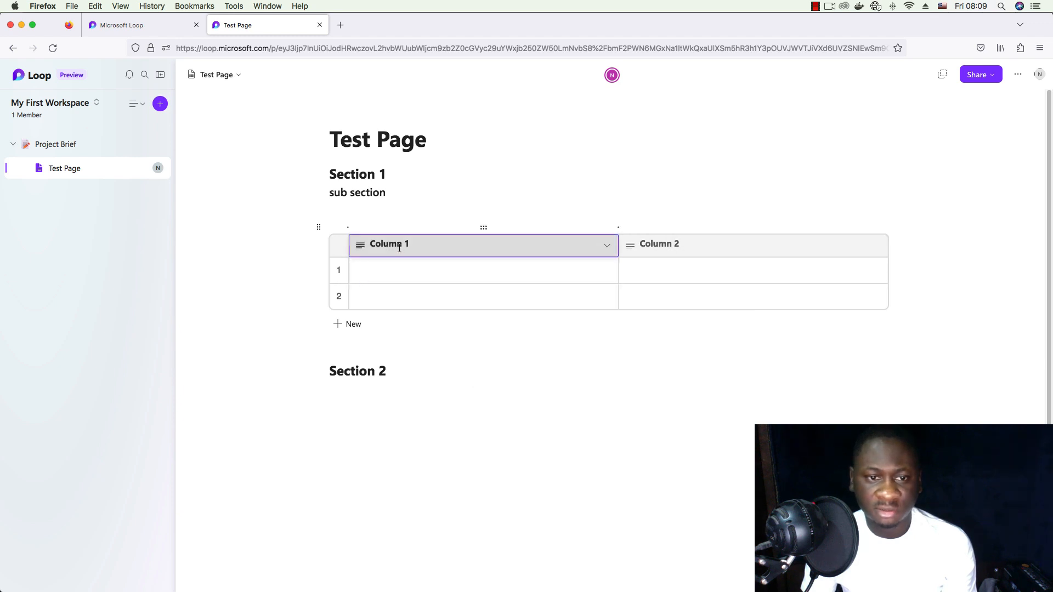
click(408, 243)
key(super+a)
text(Name)
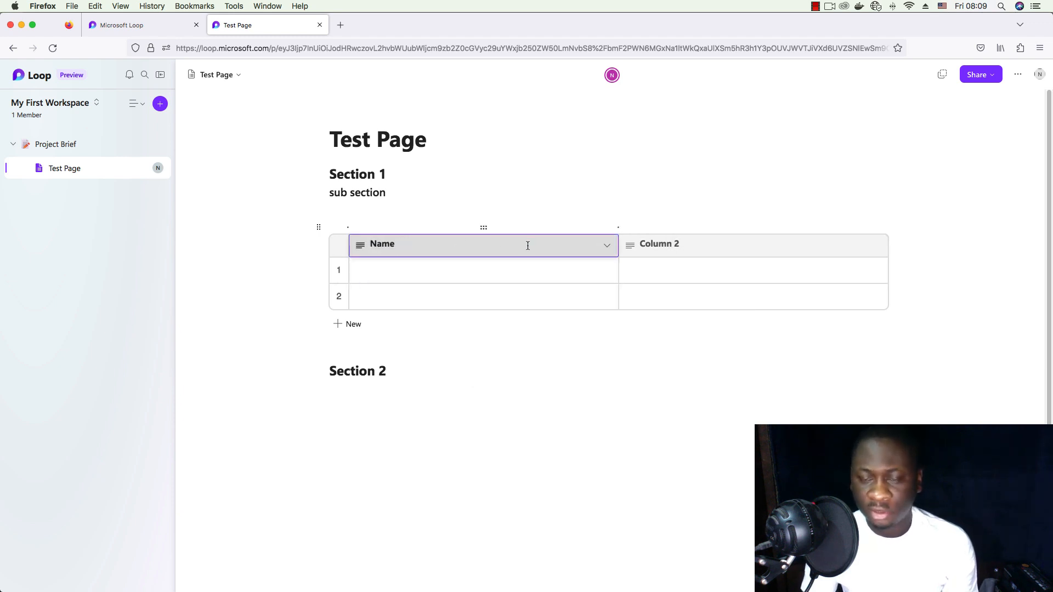
click(676, 244)
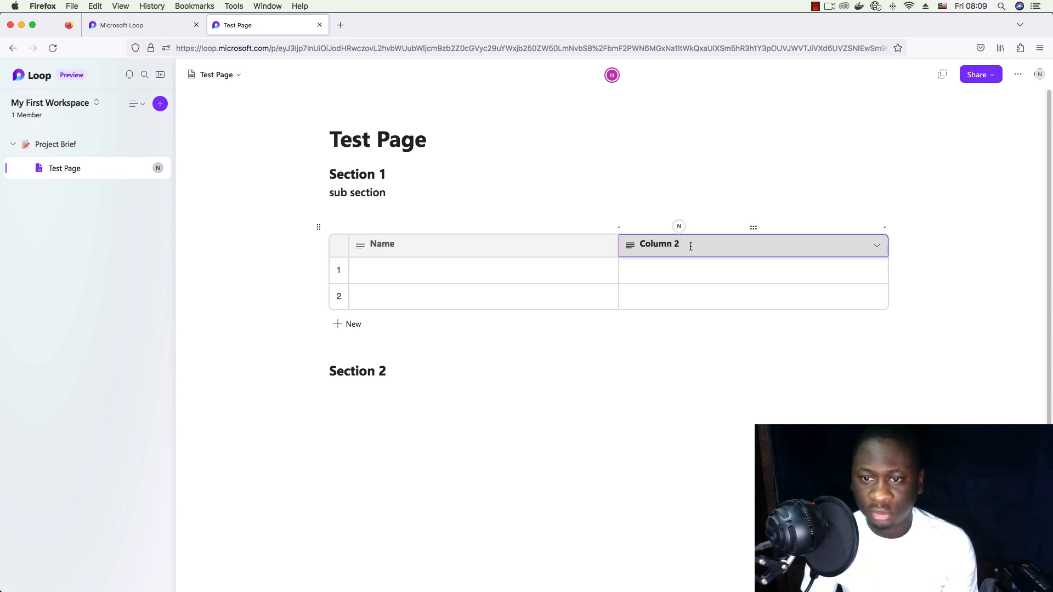
- Make Column 2 a Number column and turn the table into a Loop component
click(877, 246)
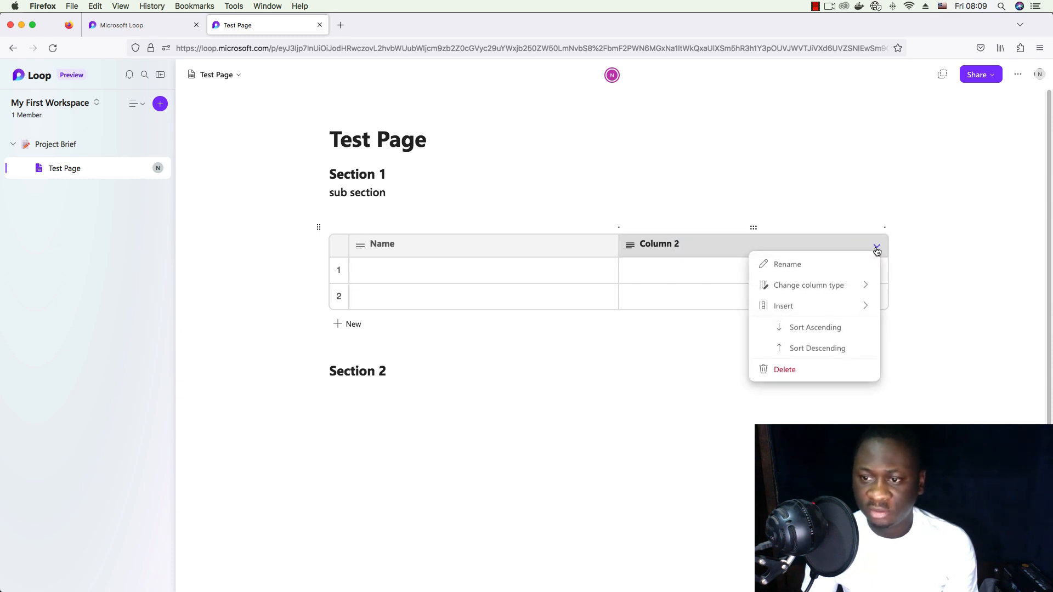
click(851, 290)
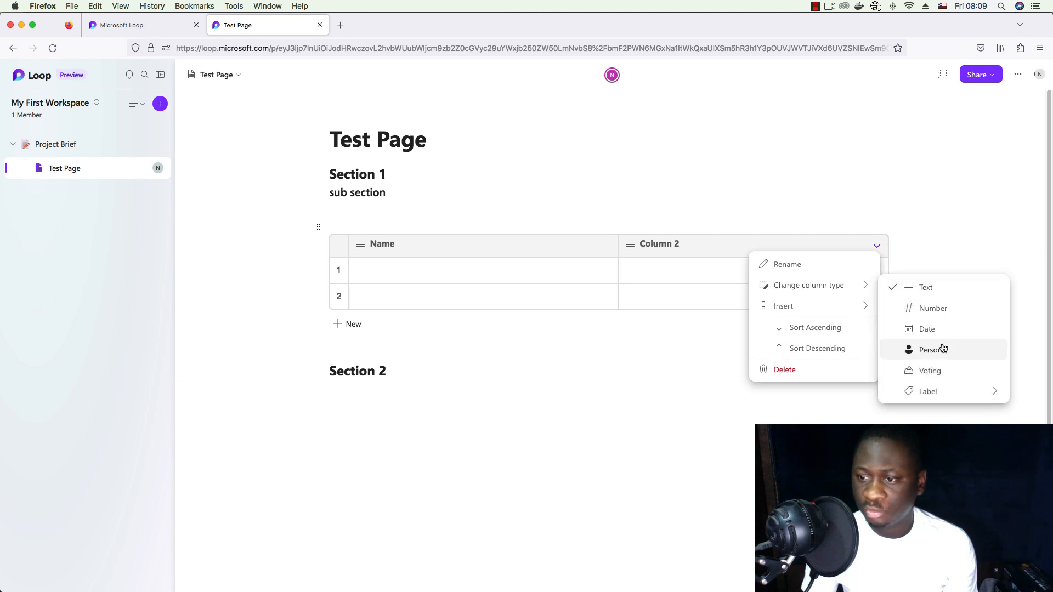
click(946, 309)
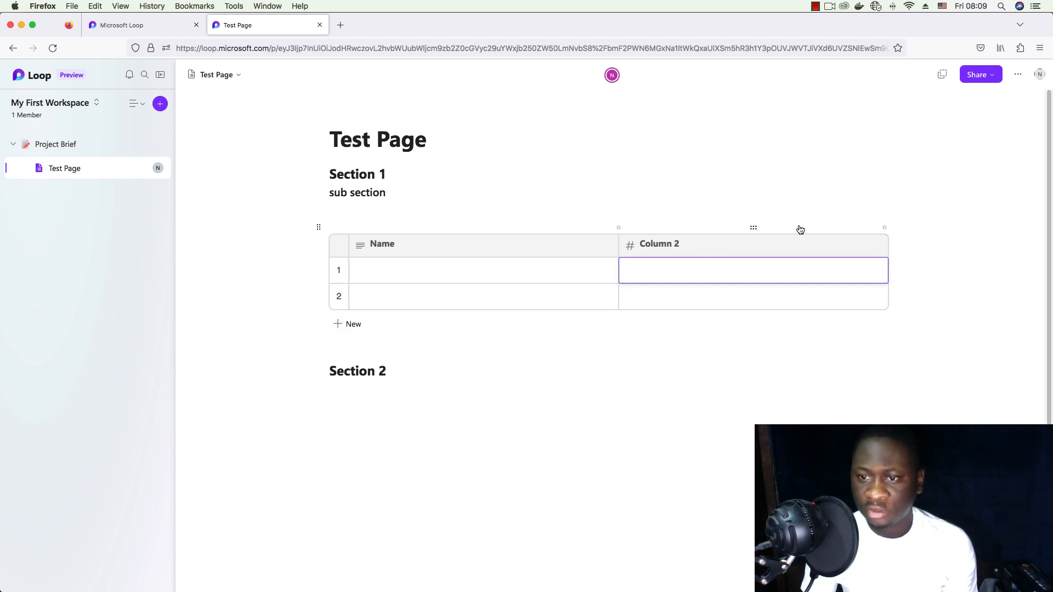
click(752, 228)
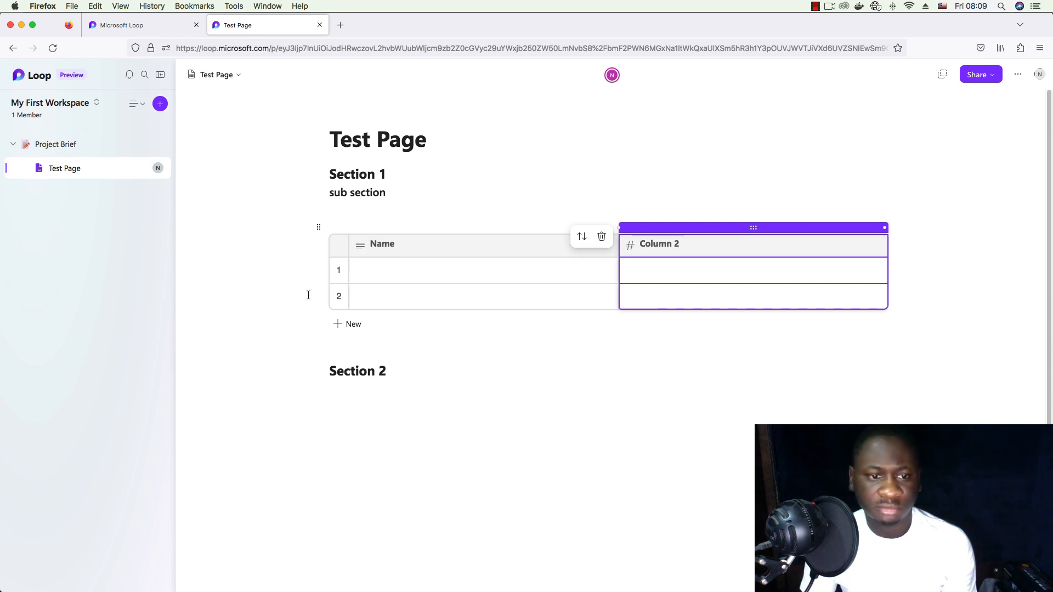
click(320, 230)
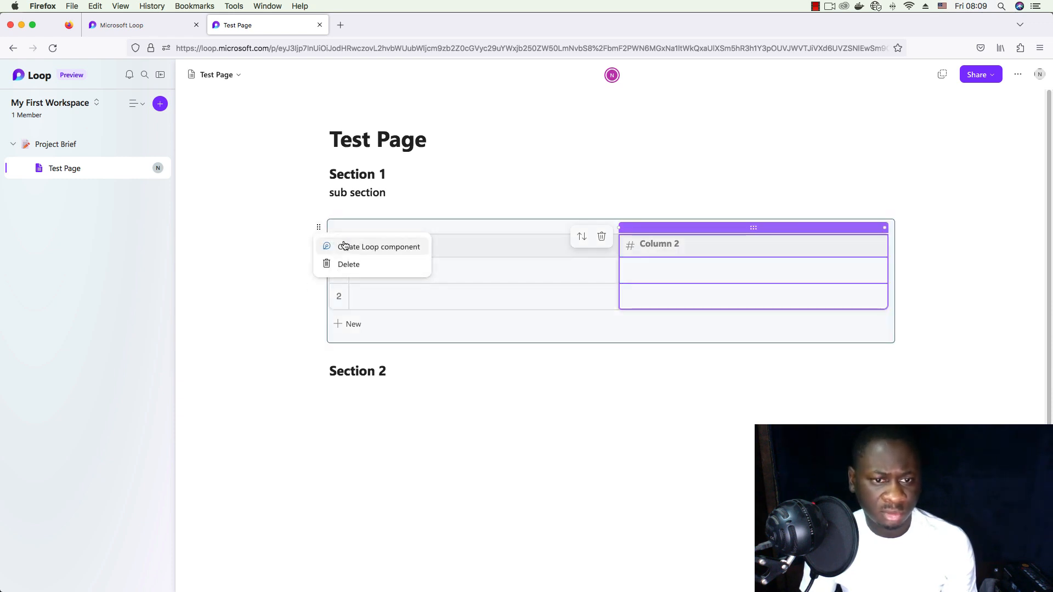
click(946, 247)
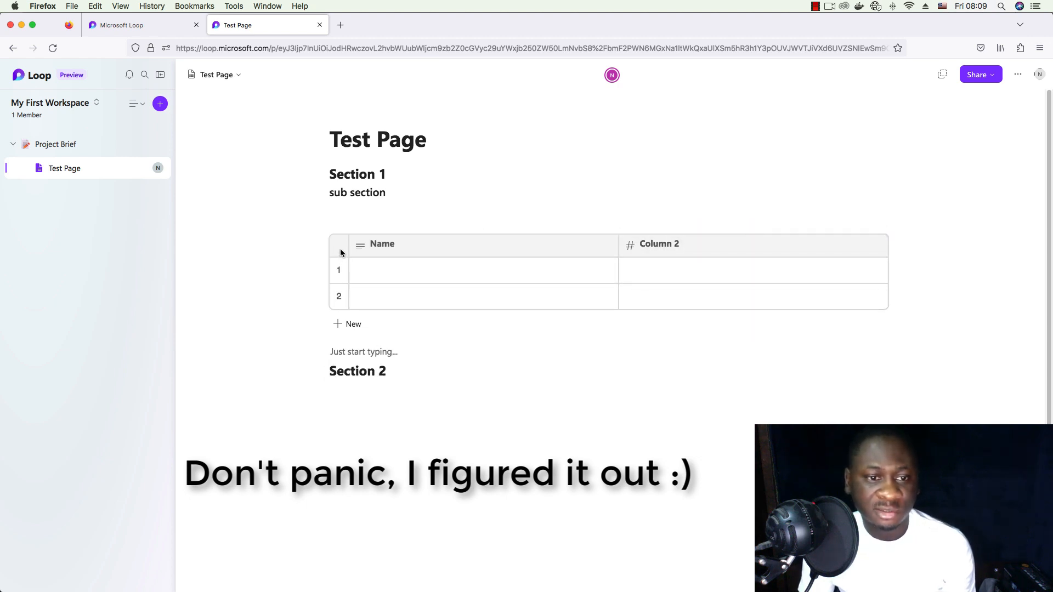
- Add a new column to the right of Column 2
click(872, 245)
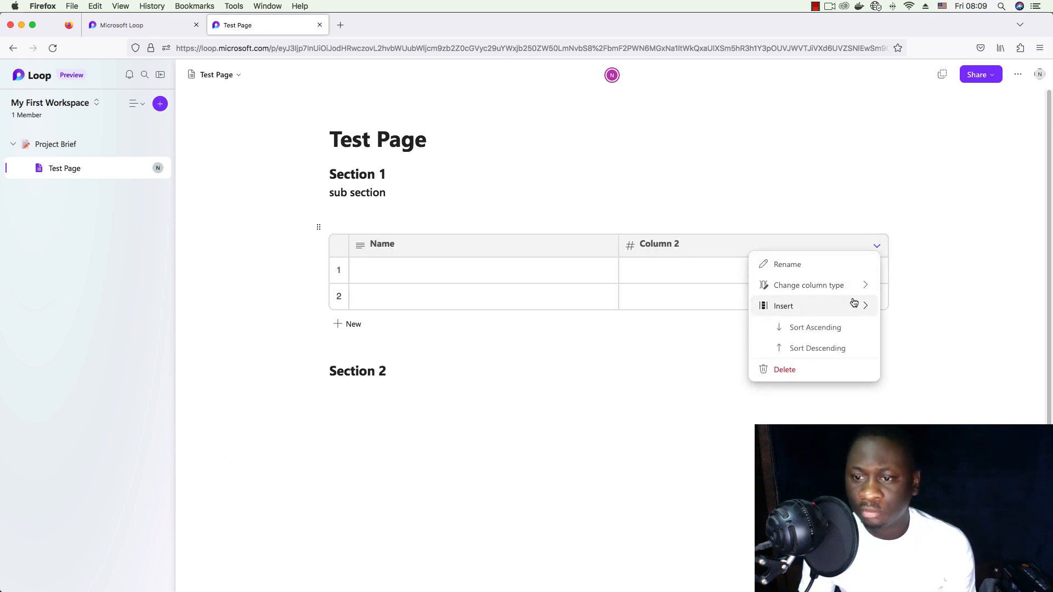
mouse_move(855, 306)
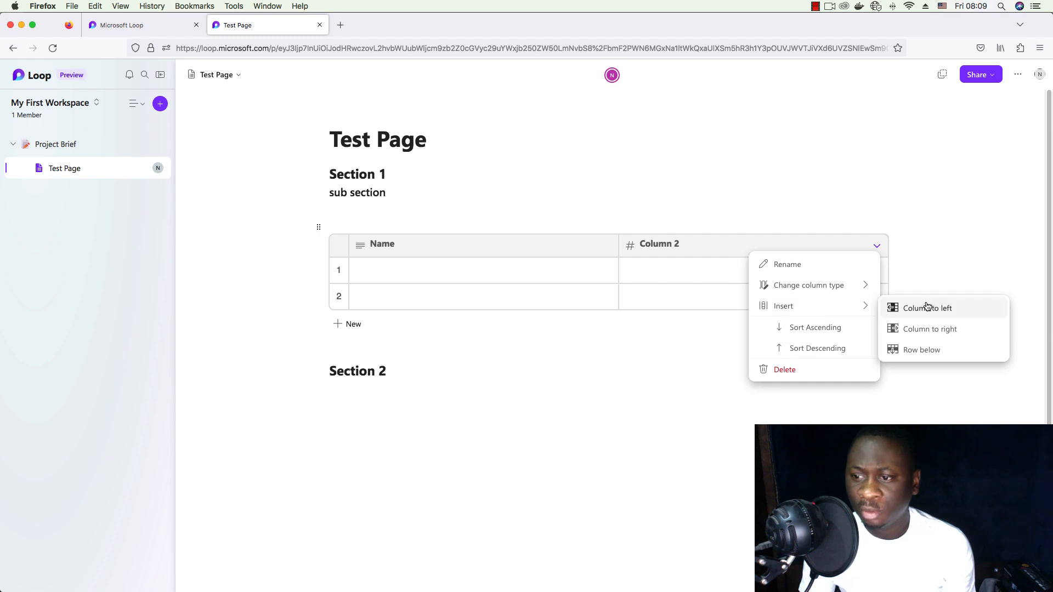
click(959, 328)
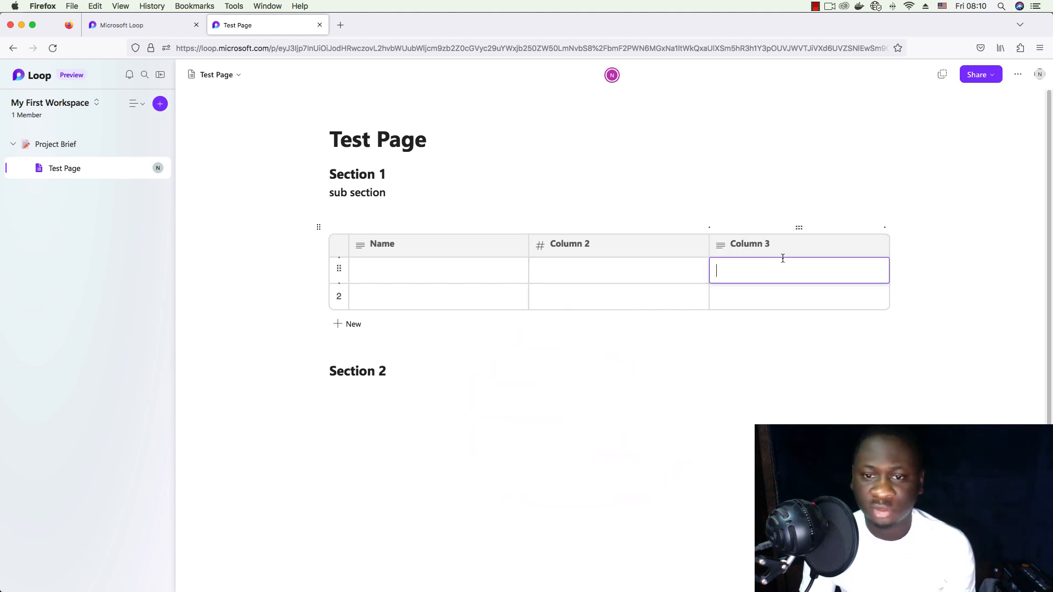
- Rename Column 2 to 'Age' and Column 3 to 'Date'
click(556, 248)
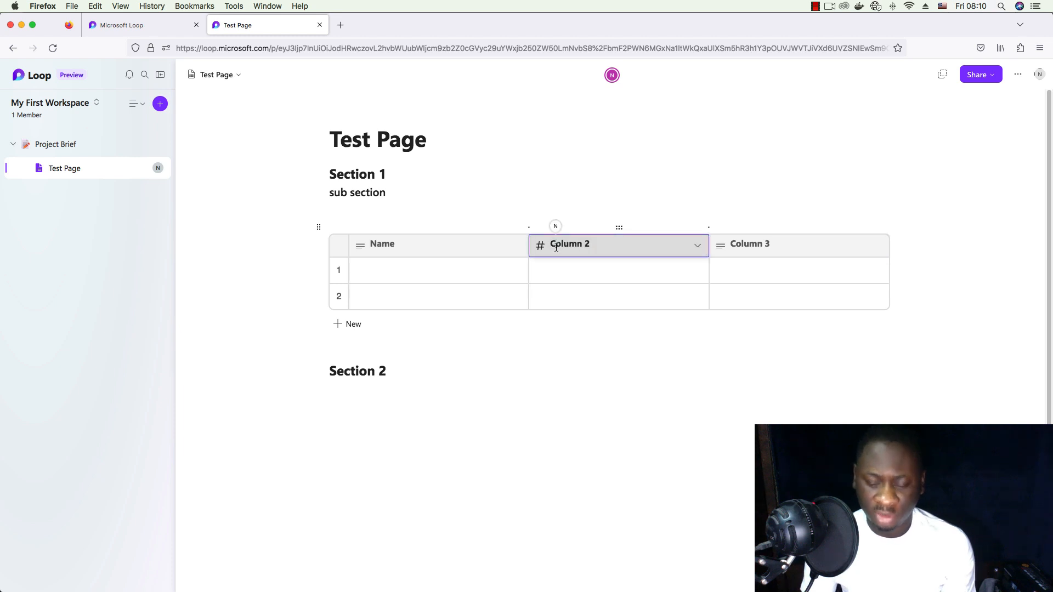
click(556, 247)
text(Age)
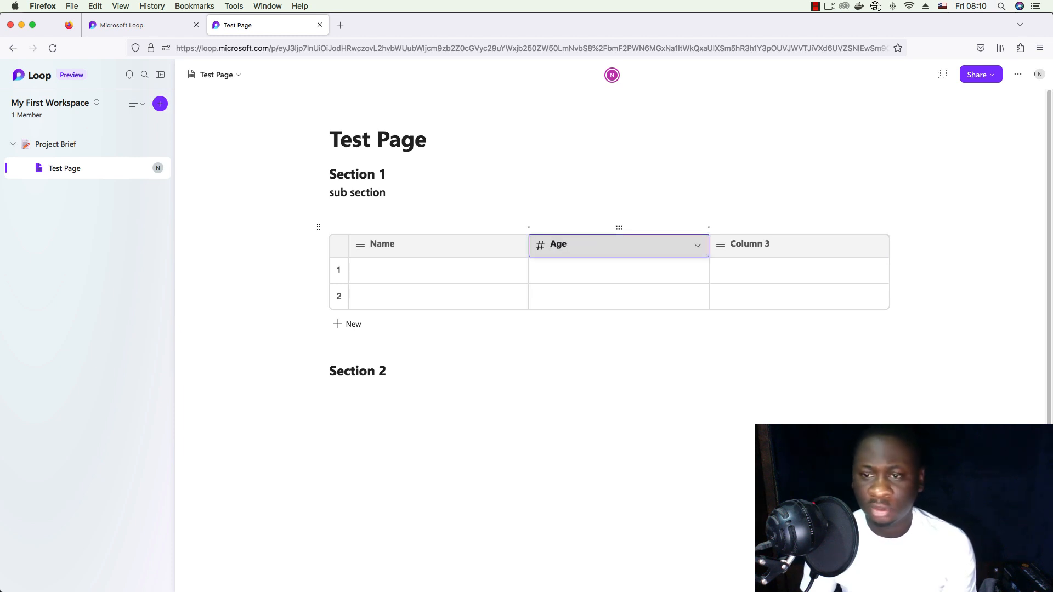
key(Return)
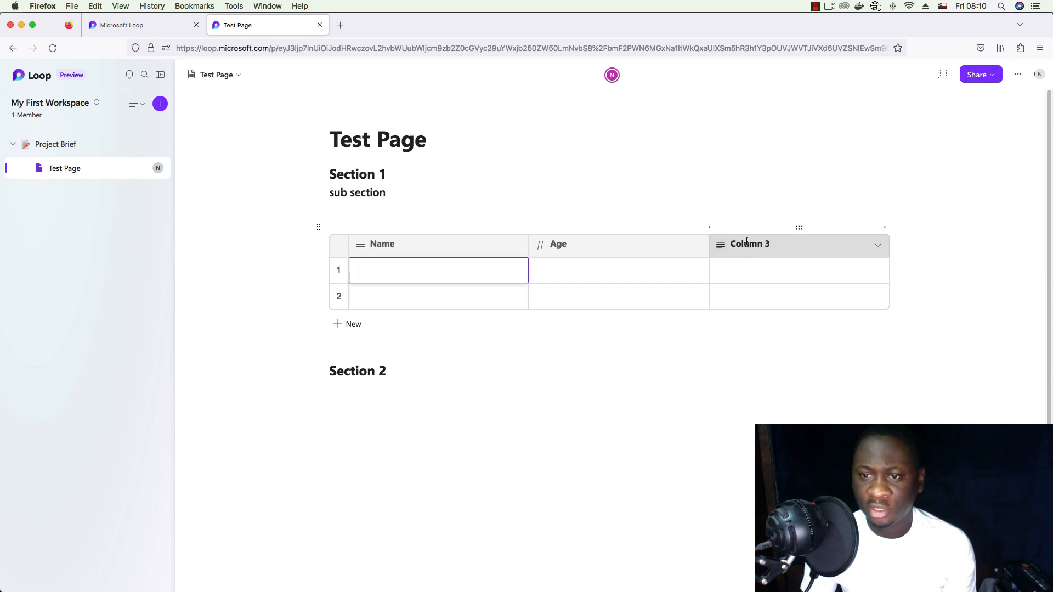
double_click(747, 243)
text(Date)
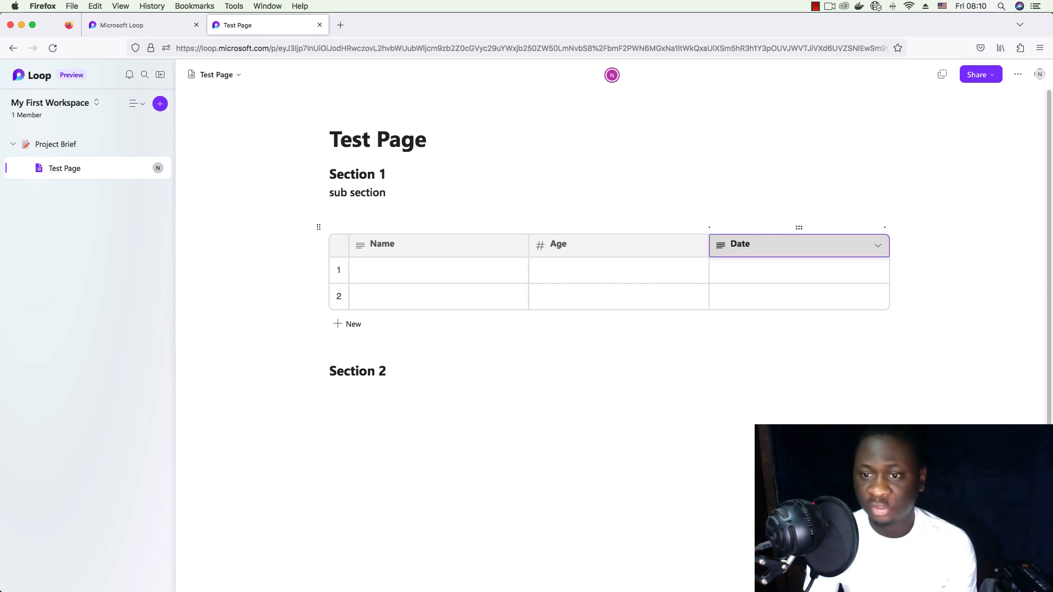
click(873, 250)
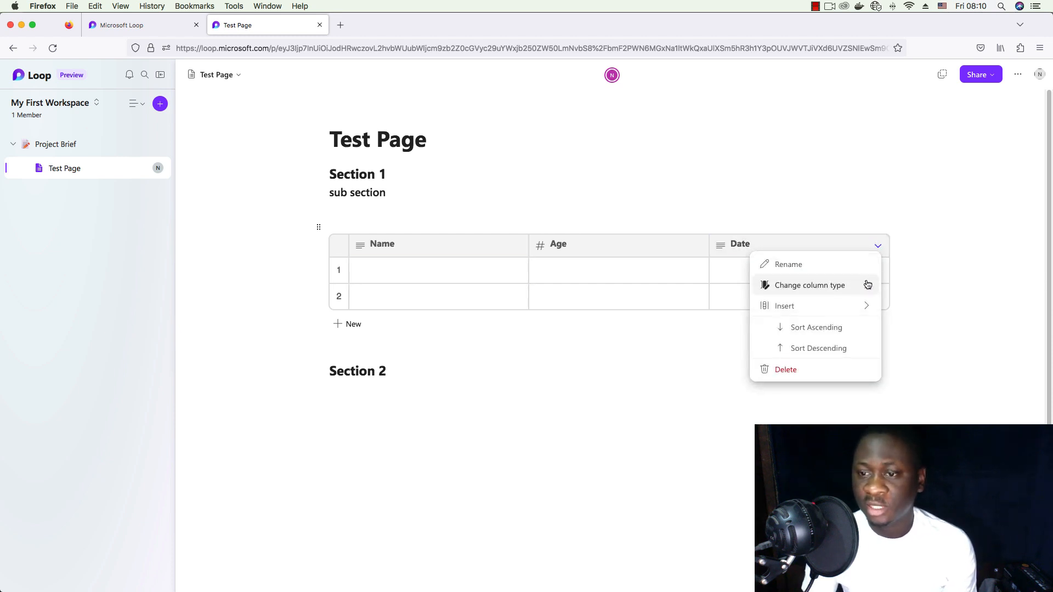
- Make the Date column a date type and set Fri, Mar 31 and Tue, Mar 14
mouse_move(848, 286)
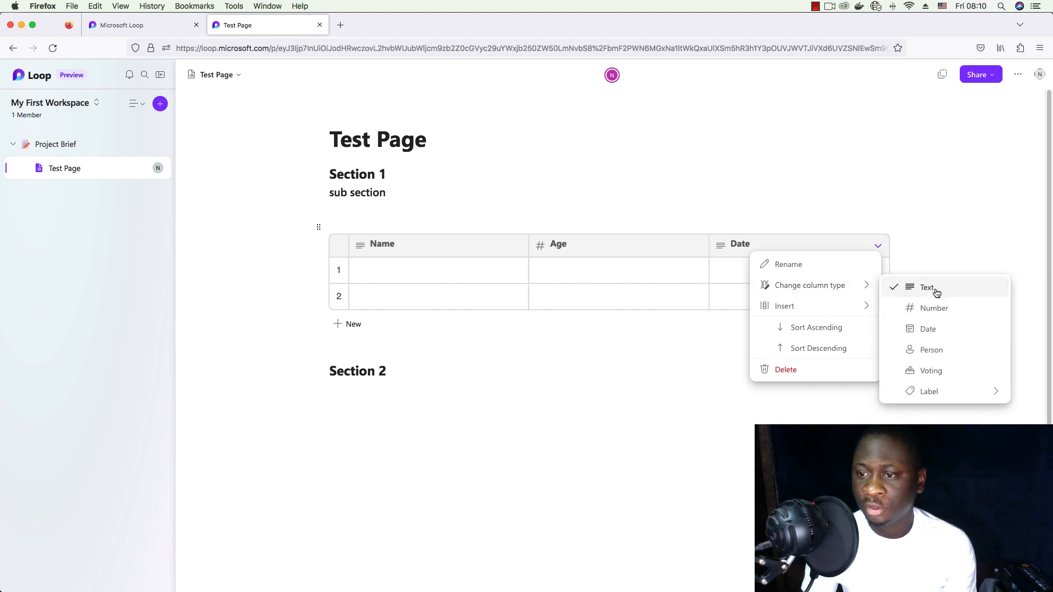
click(944, 329)
click(513, 344)
click(752, 272)
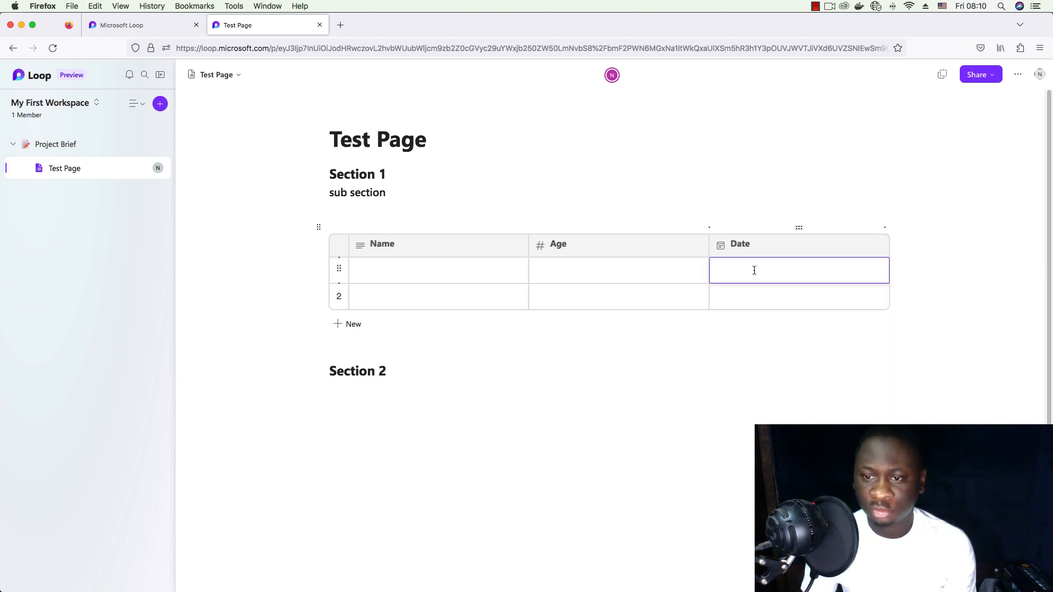
click(754, 271)
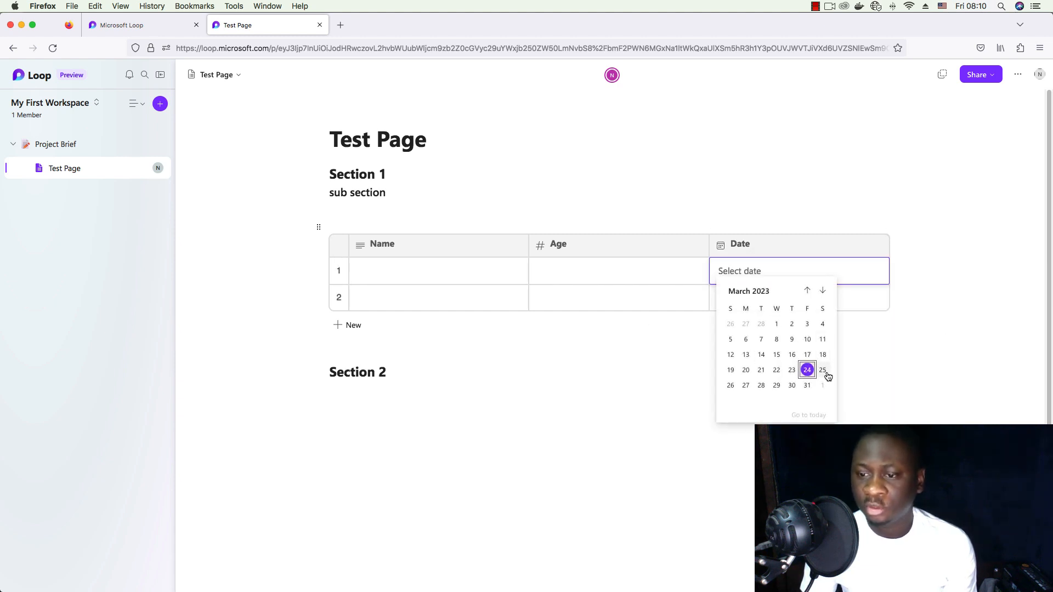
click(807, 385)
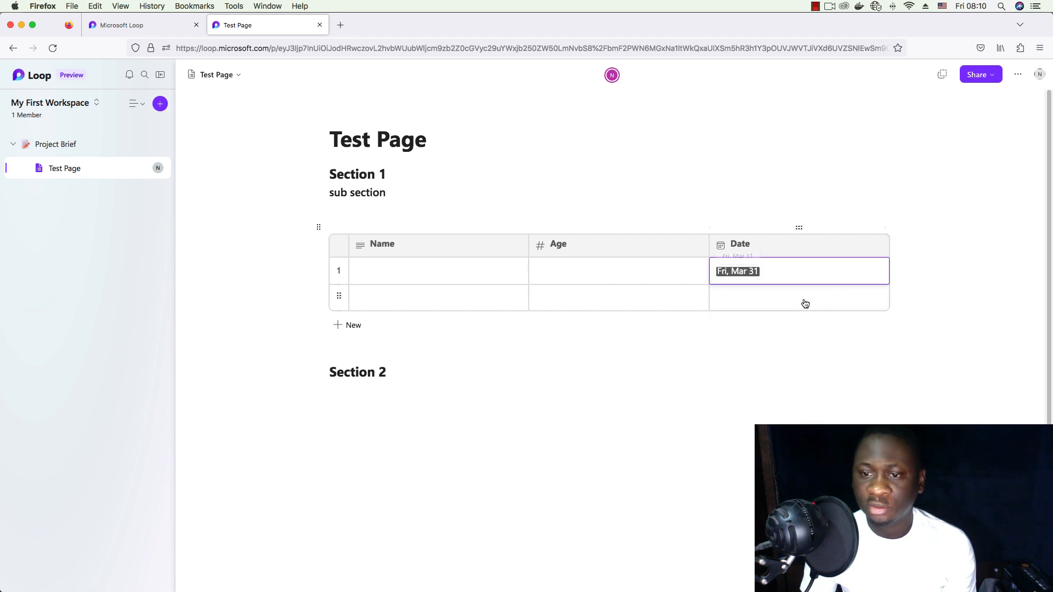
double_click(751, 298)
click(760, 381)
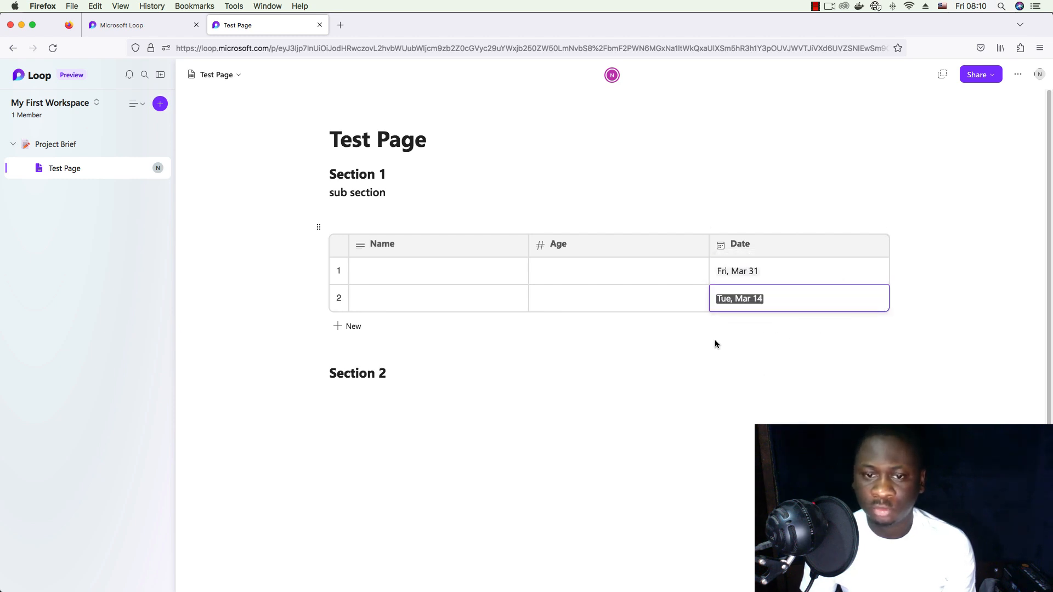
- Delete the table's first row, then undo to restore it
click(559, 273)
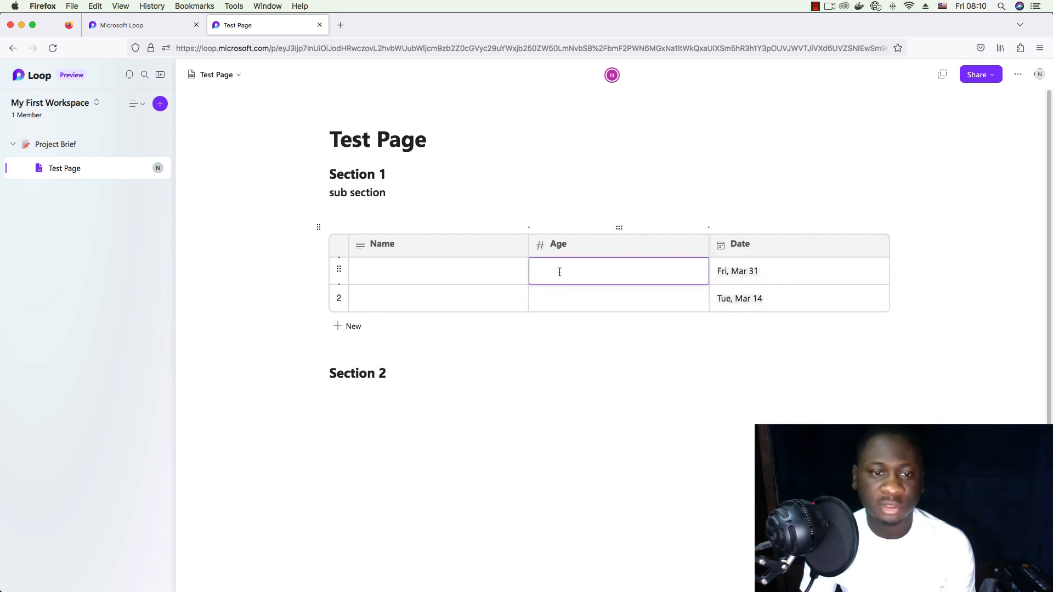
click(338, 267)
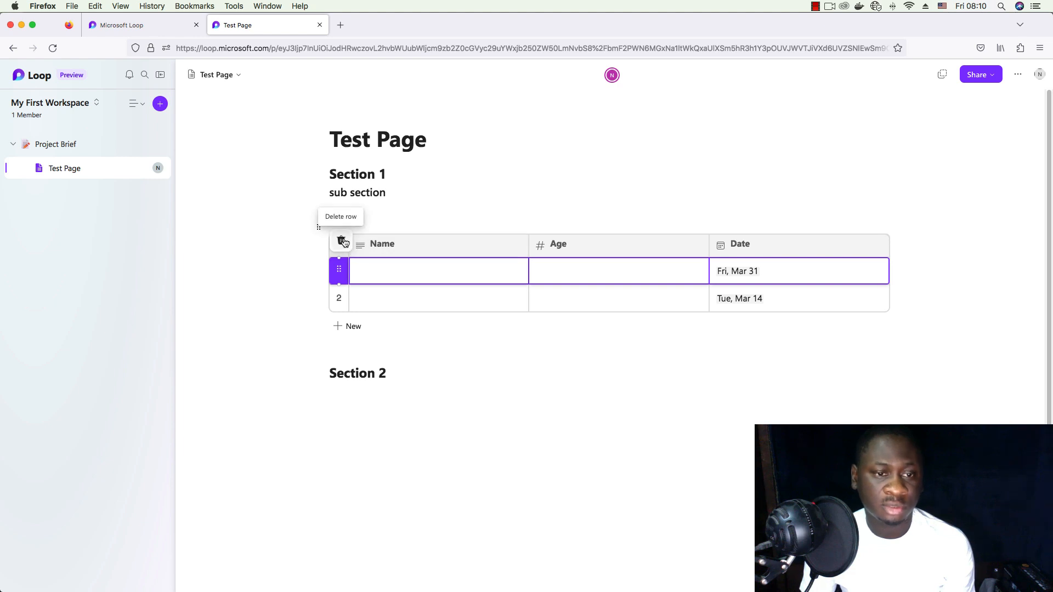
click(342, 241)
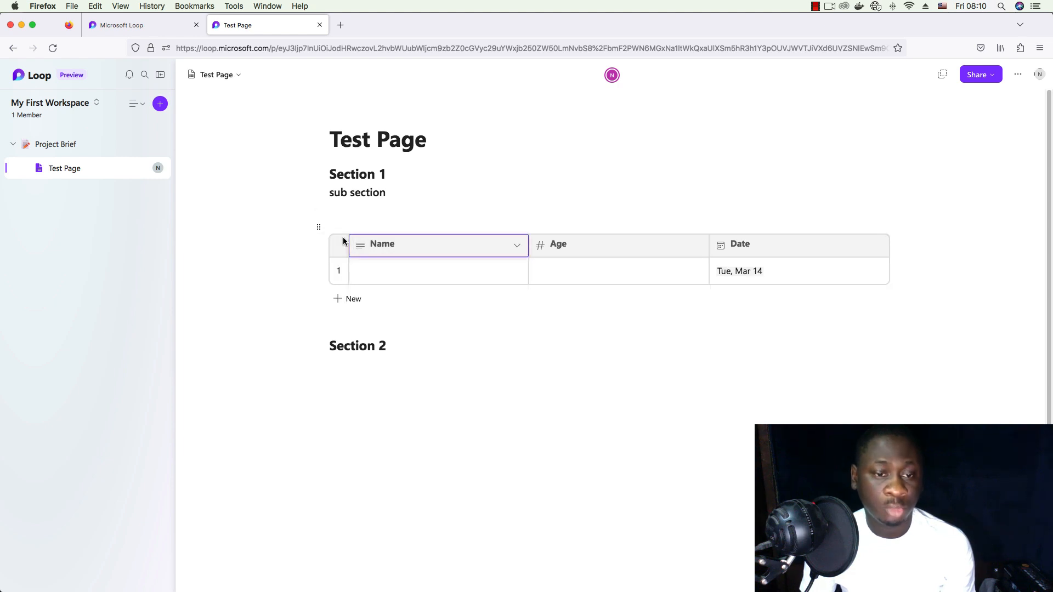
key(super+z)
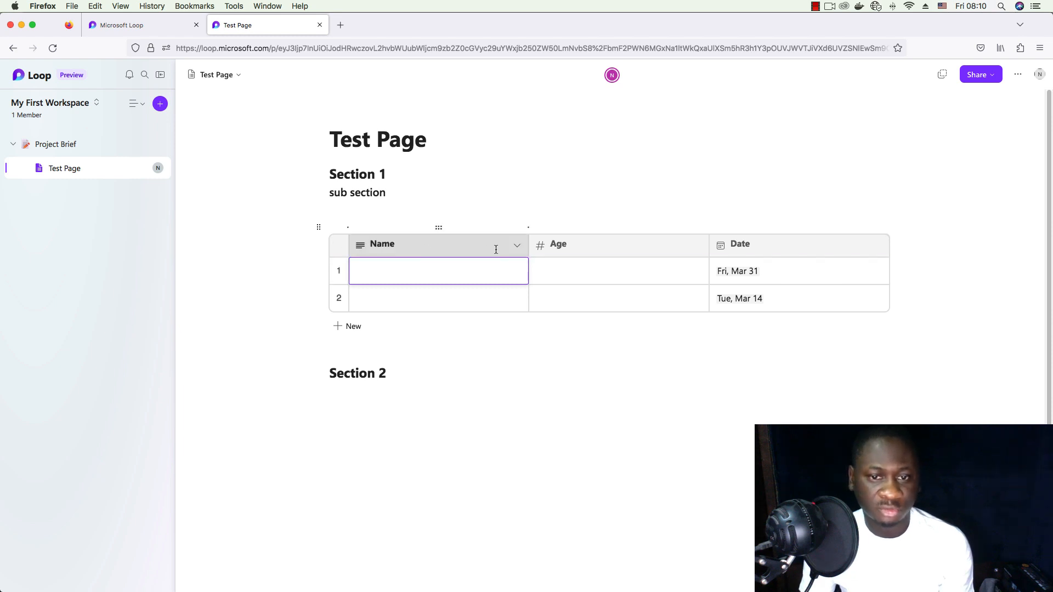
- Add an empty third row beneath the two dated rows, then return to the page
click(516, 247)
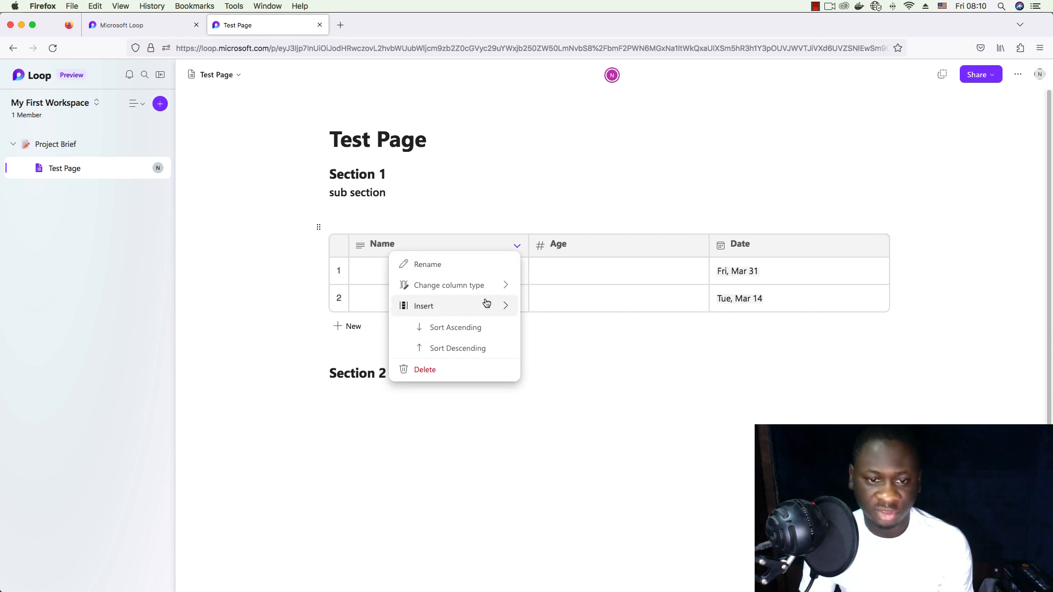
mouse_move(486, 304)
click(784, 346)
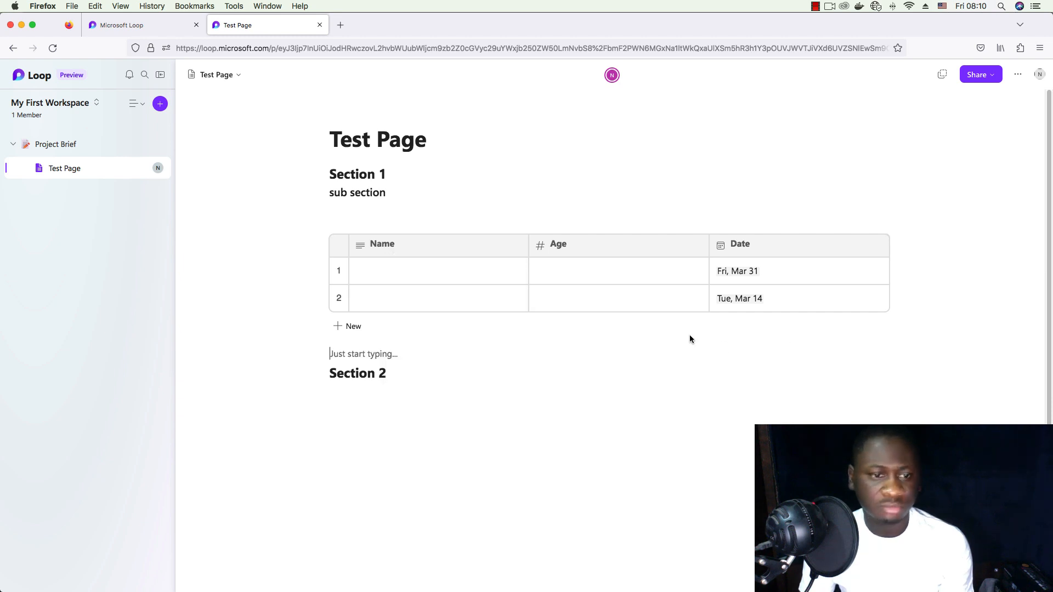
click(350, 327)
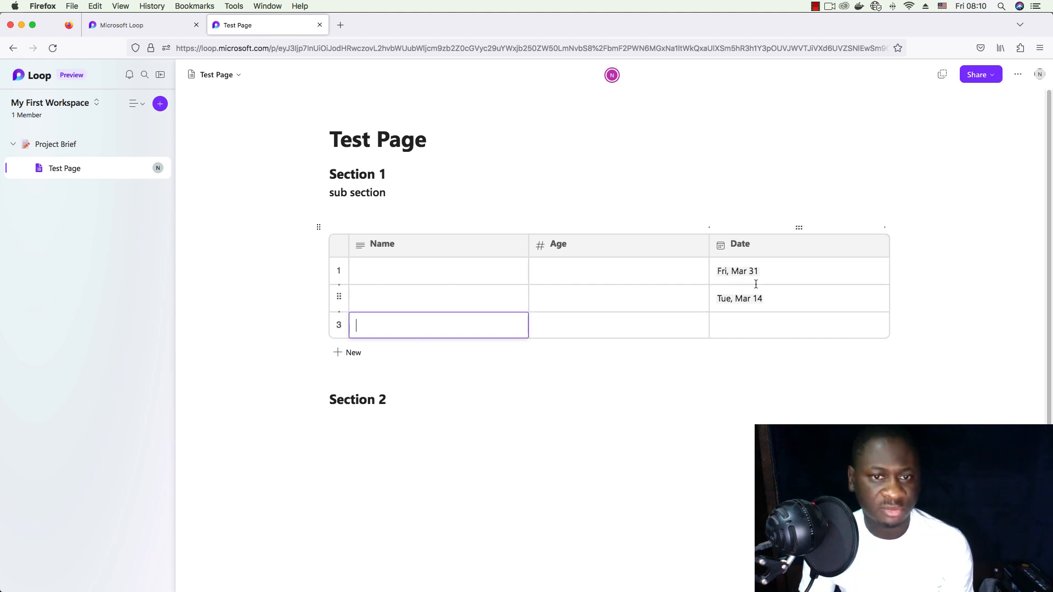
click(561, 348)
scroll(615, 321, down, 2)
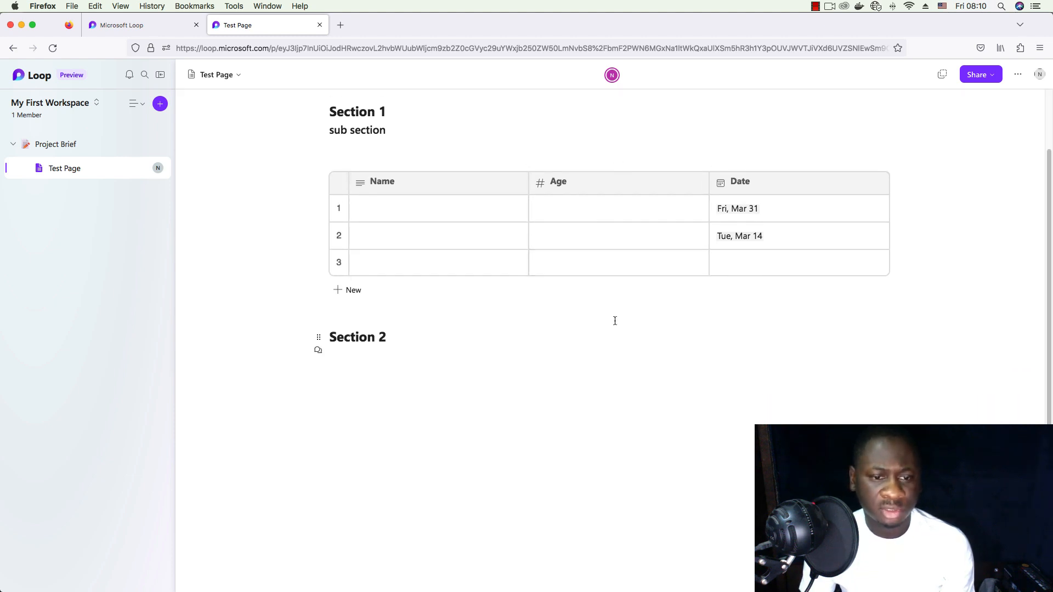
- Insert the brown textured box photo from the Desktop under the Section 2 heading using /image
key(Return)
text(/iam)
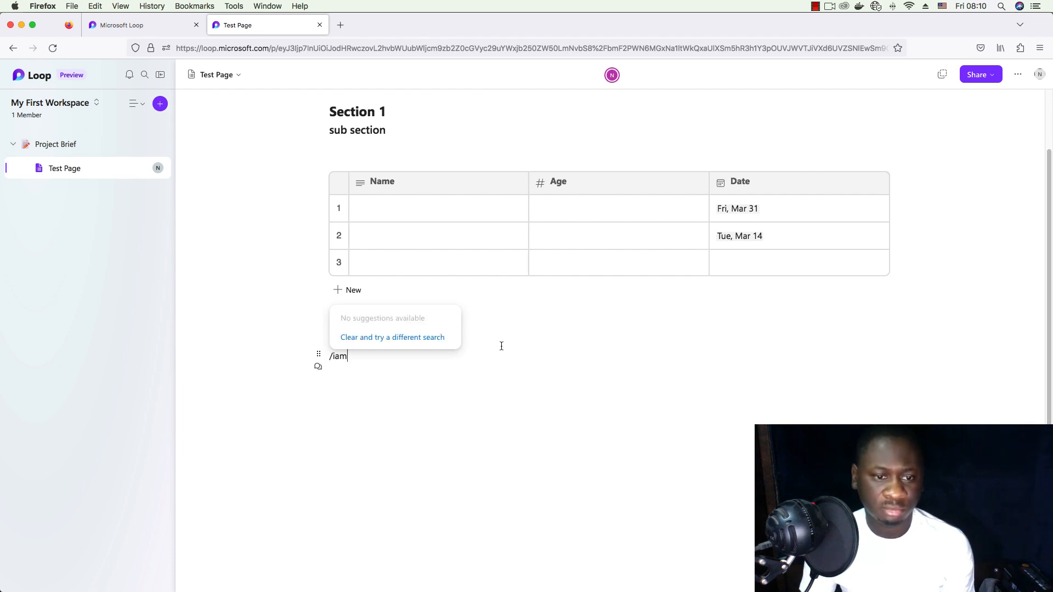
key(BackSpace)
key(BackSpace)
text(ma)
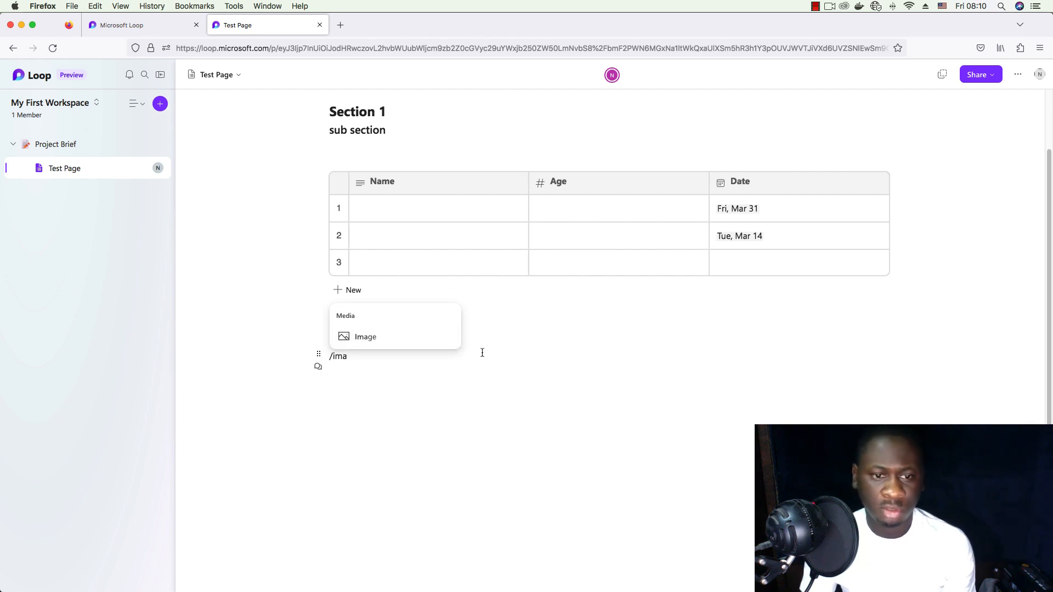
click(397, 337)
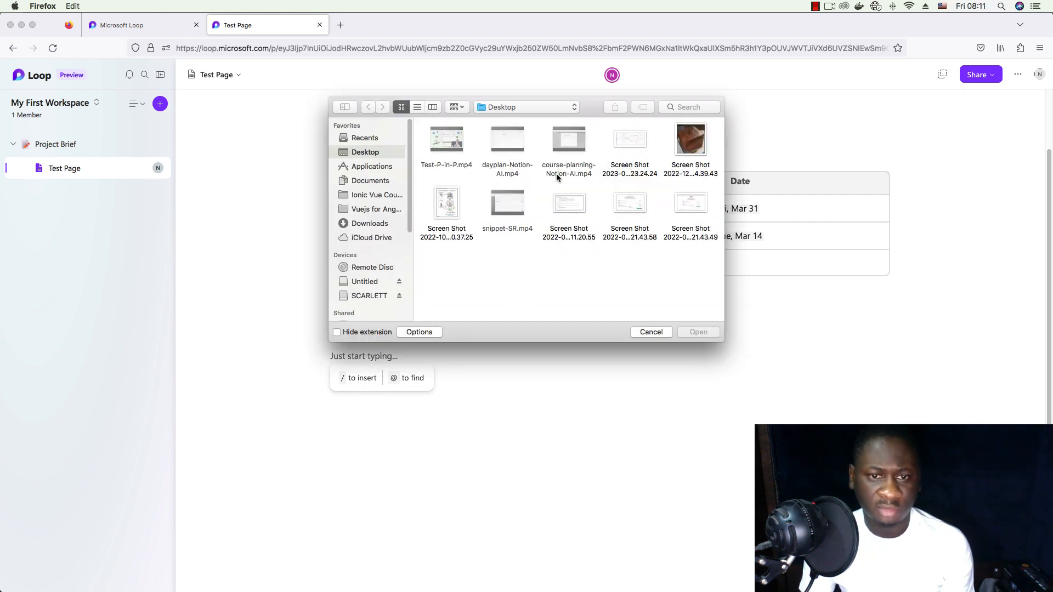
click(691, 142)
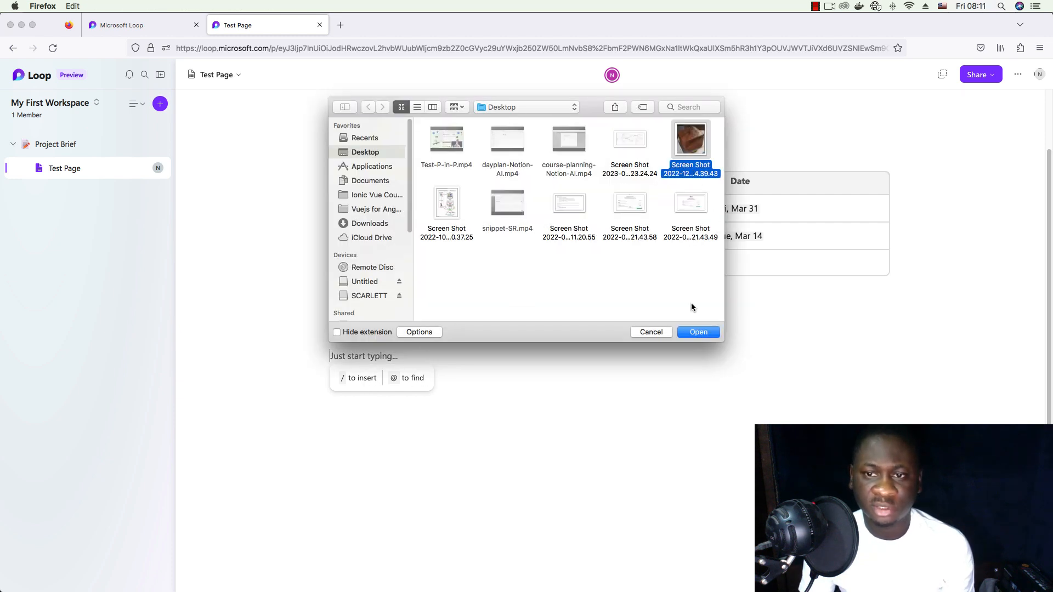
click(697, 332)
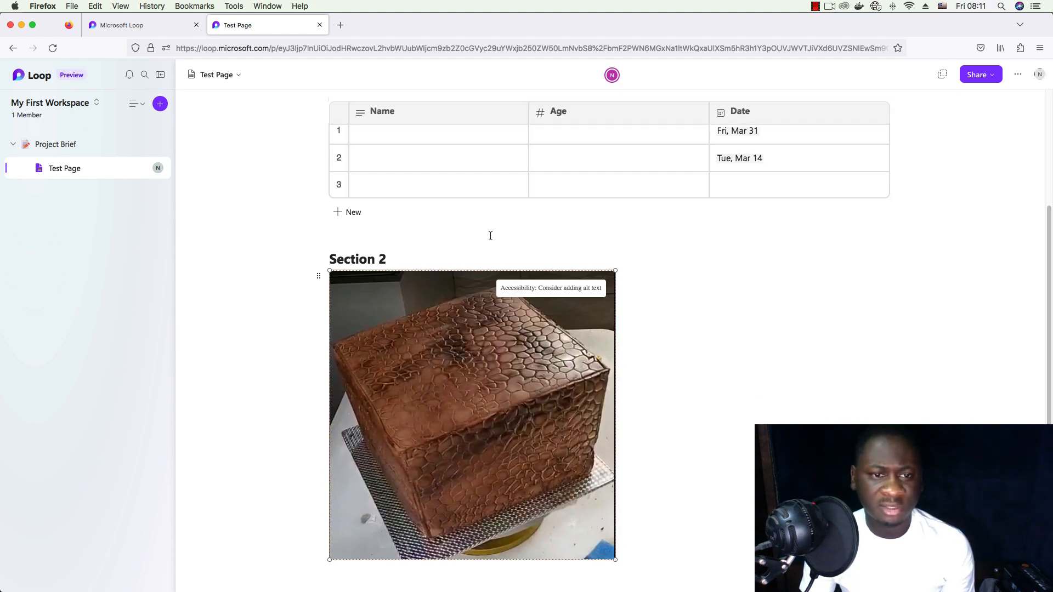
click(490, 235)
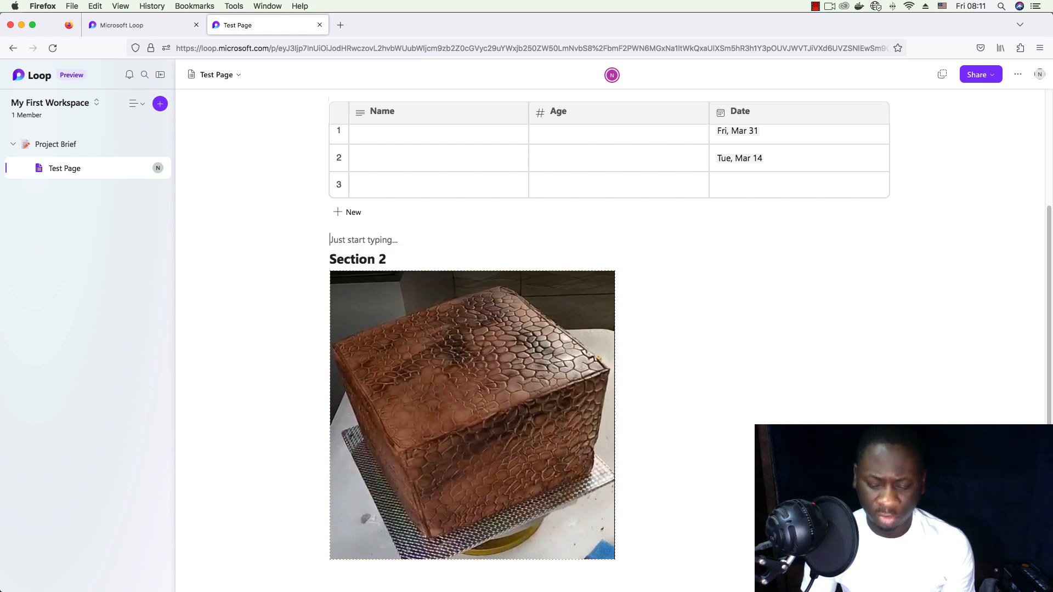
- Insert a Tasks list with Task, Assigned to and Due date columns above Section 2
text(/)
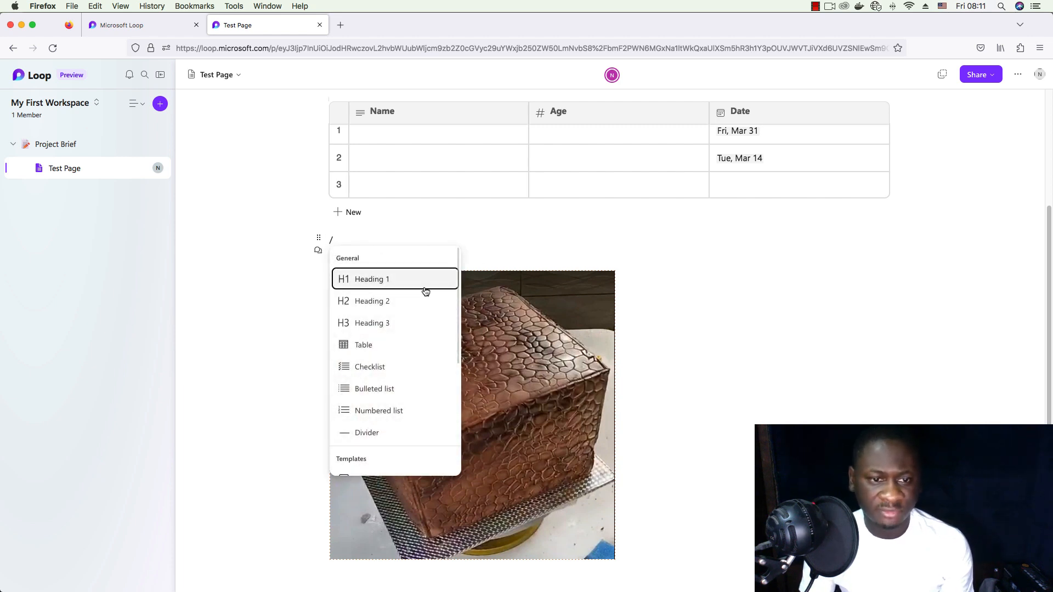
scroll(406, 301, down, 2)
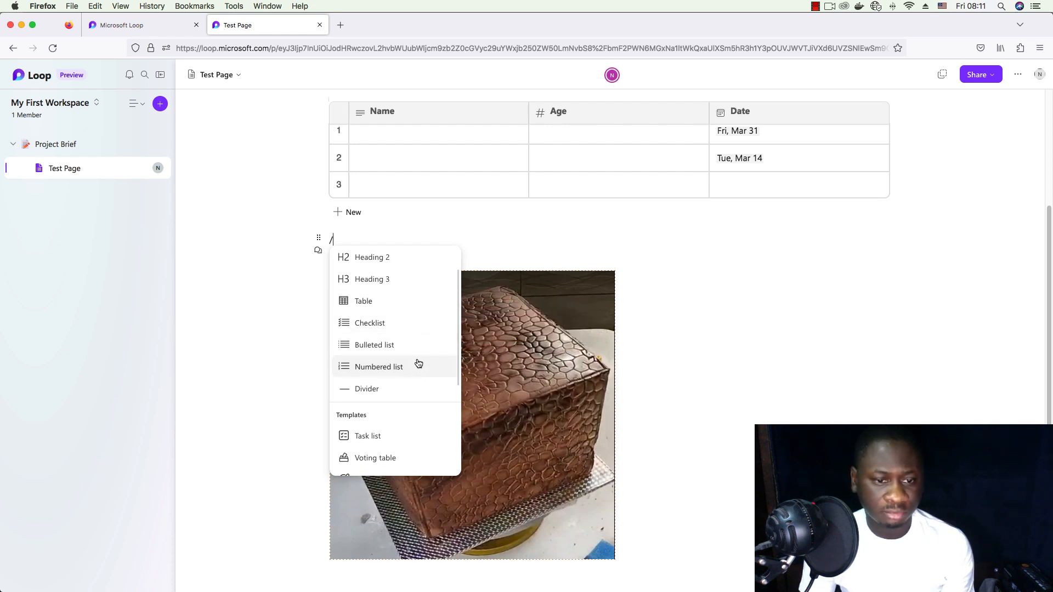
scroll(423, 343, down, 4)
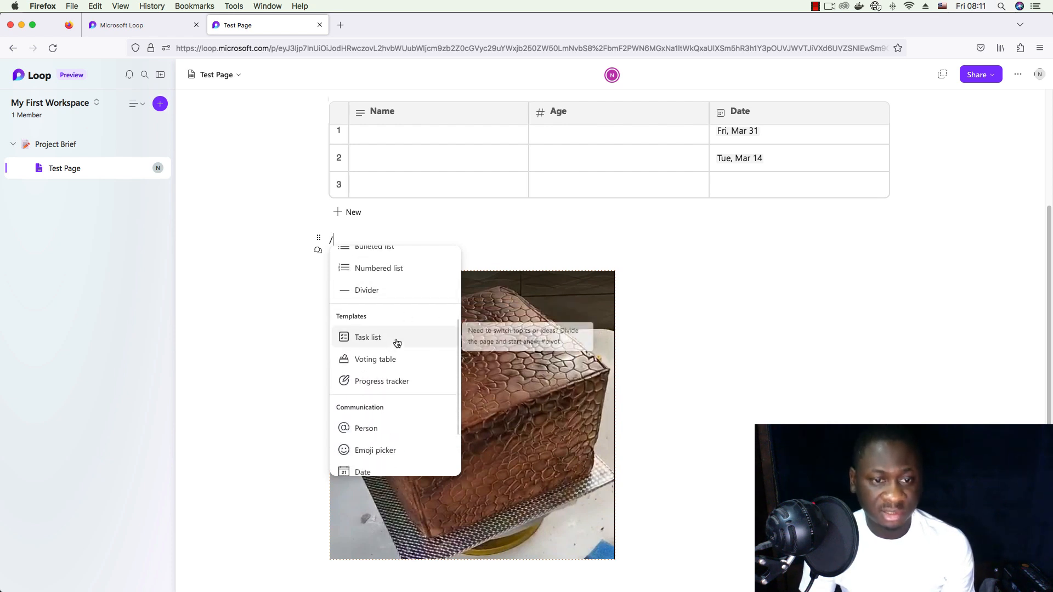
scroll(396, 336, up, 1)
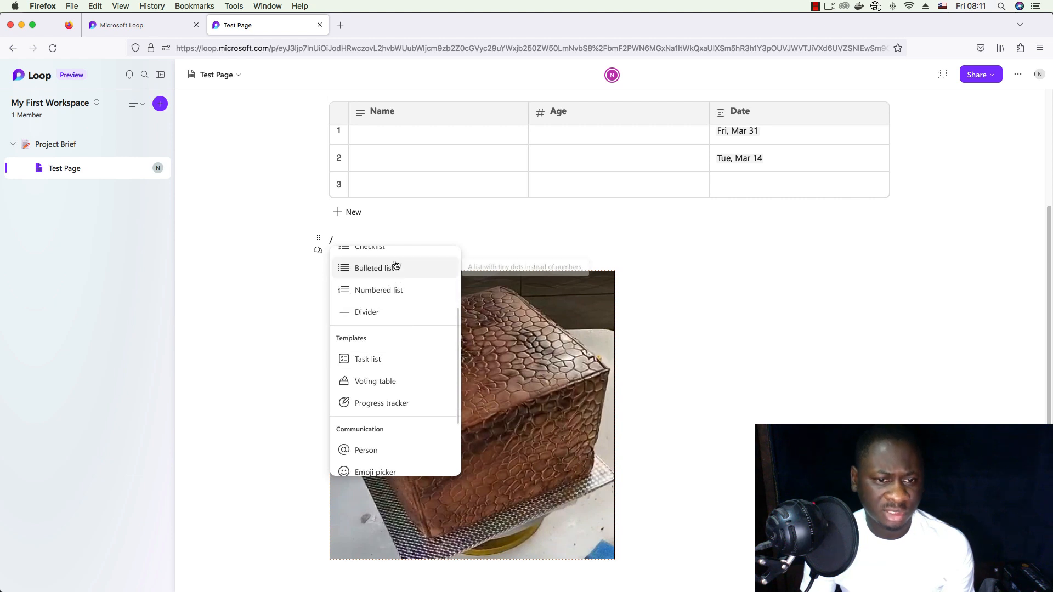
click(426, 358)
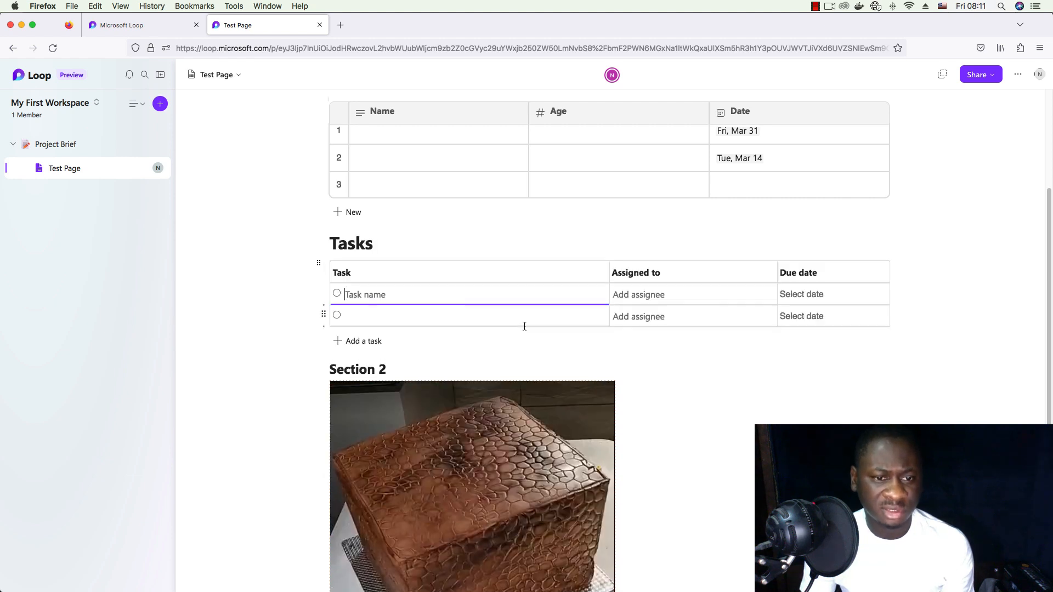
click(664, 303)
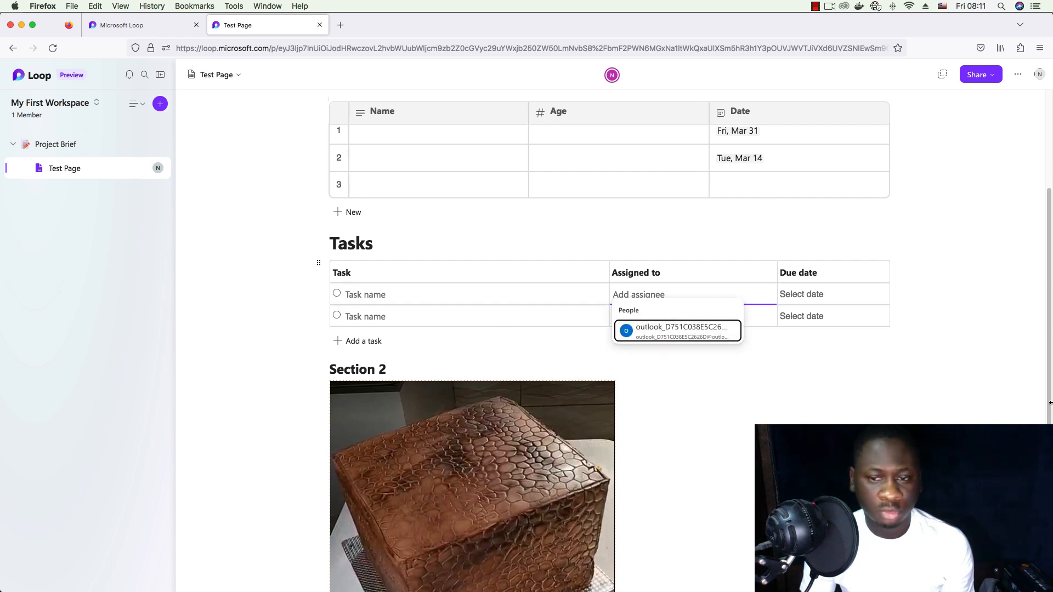
- Add an empty line just above the Section 2 heading
click(424, 351)
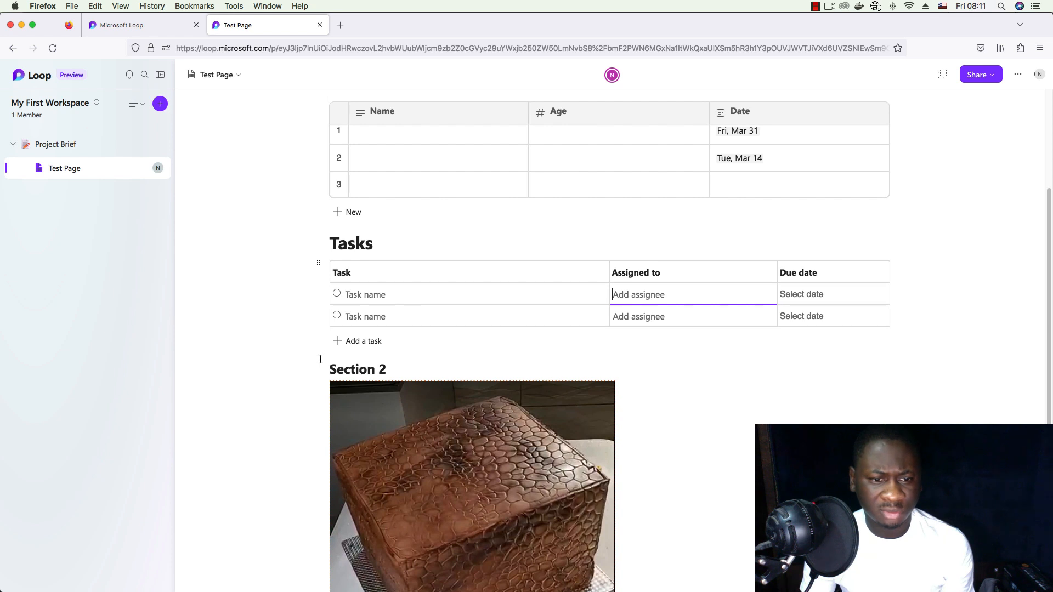
key(Return)
key(Up)
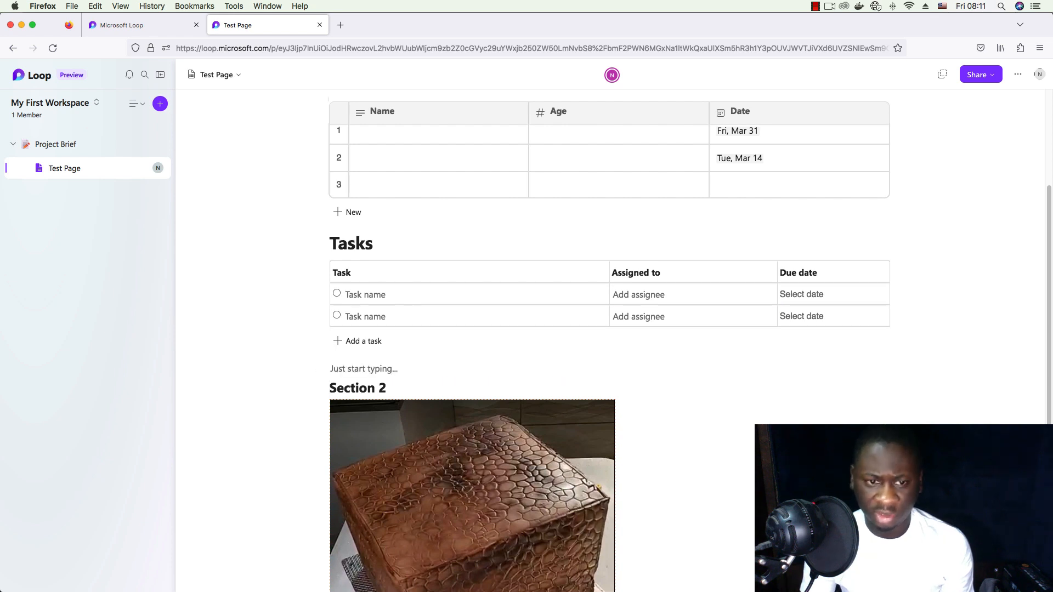
- Create a checklist with items 'Clean the house' and 'Wash dishes' below the Tasks list
text(/che)
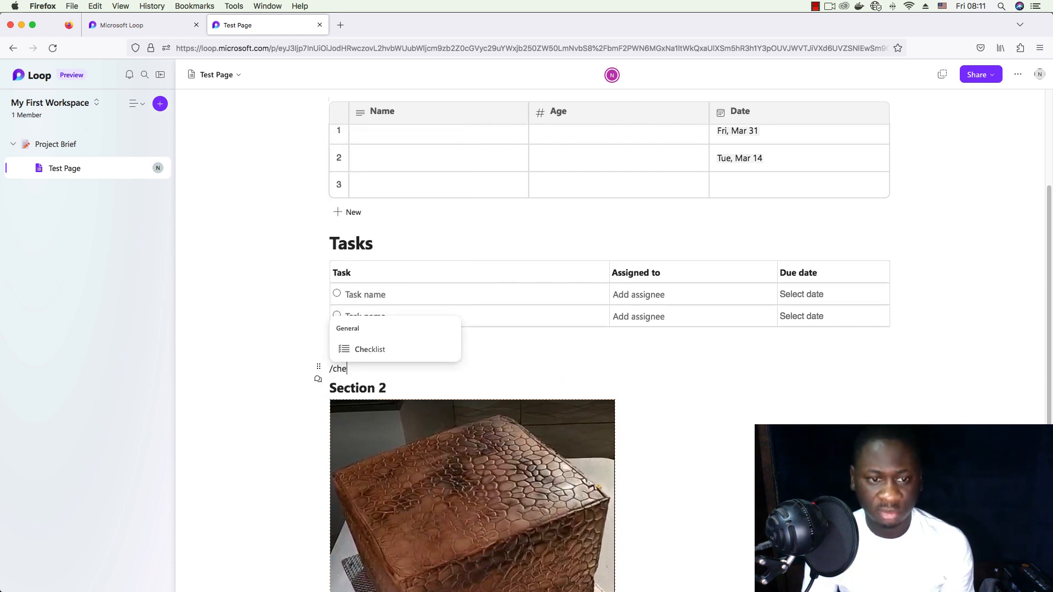
click(383, 349)
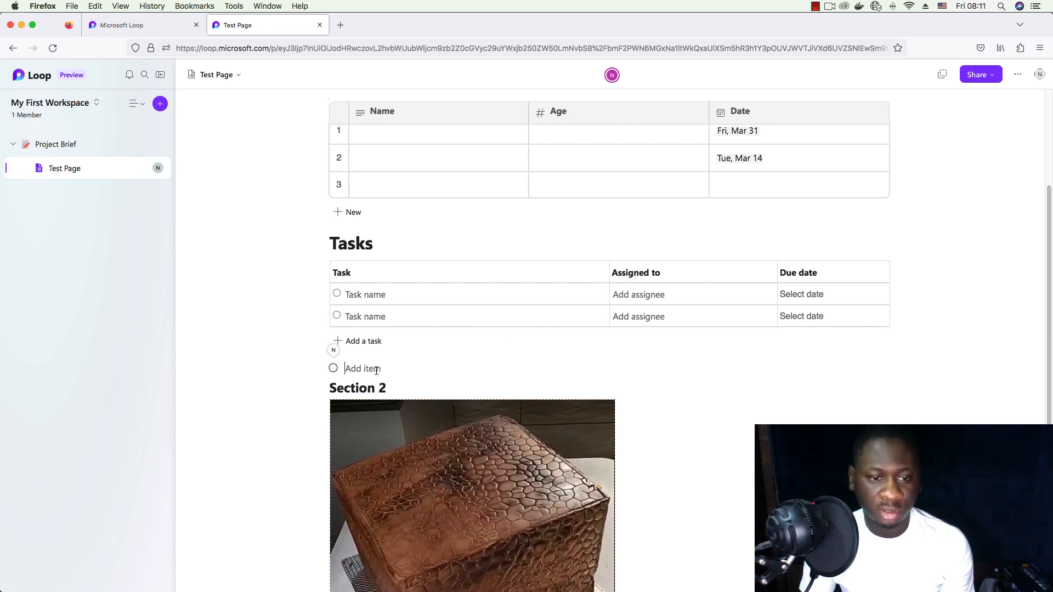
text(Clean the)
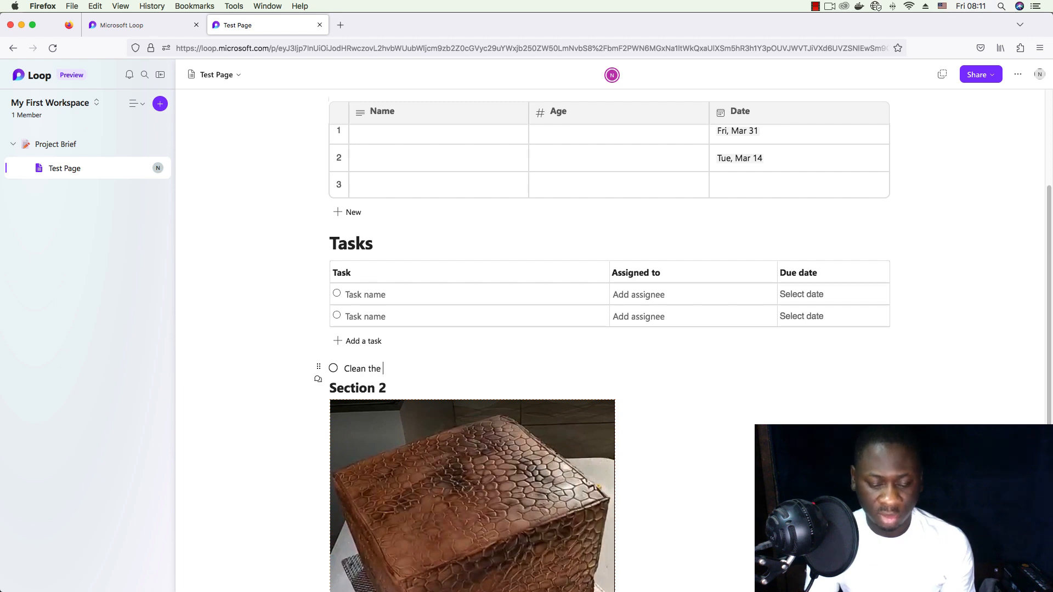
text( house)
key(Return)
text(Wash dishes)
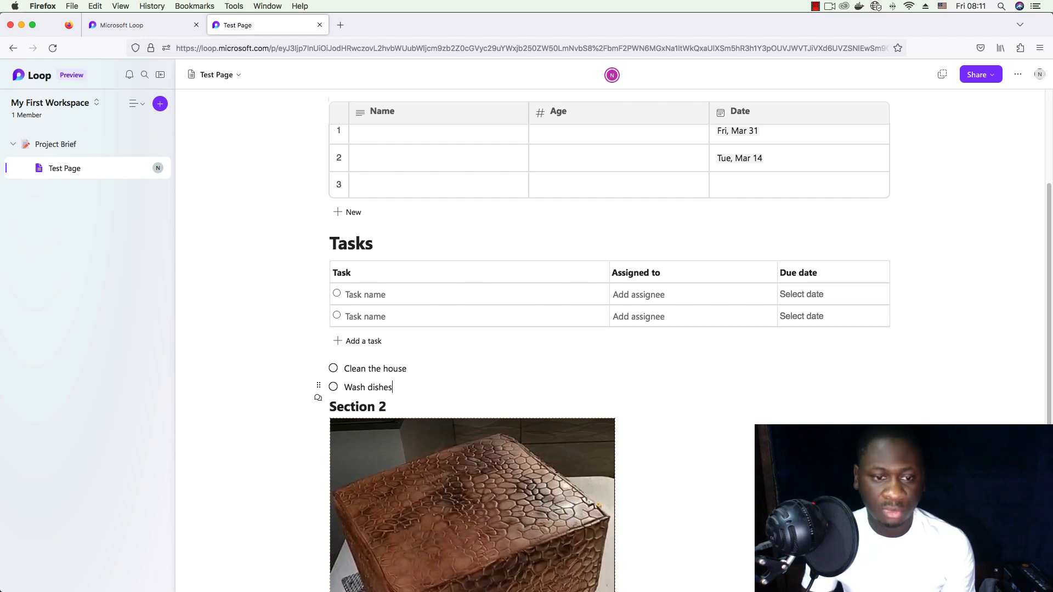
scroll(640, 313, down, 5)
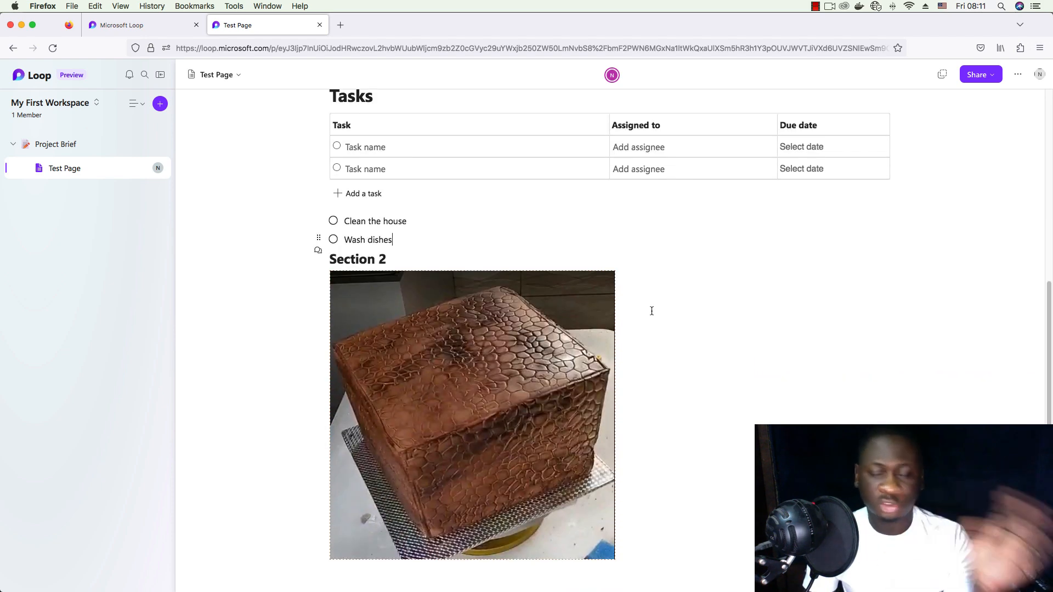
scroll(652, 313, up, 5)
scroll(710, 383, up, 2)
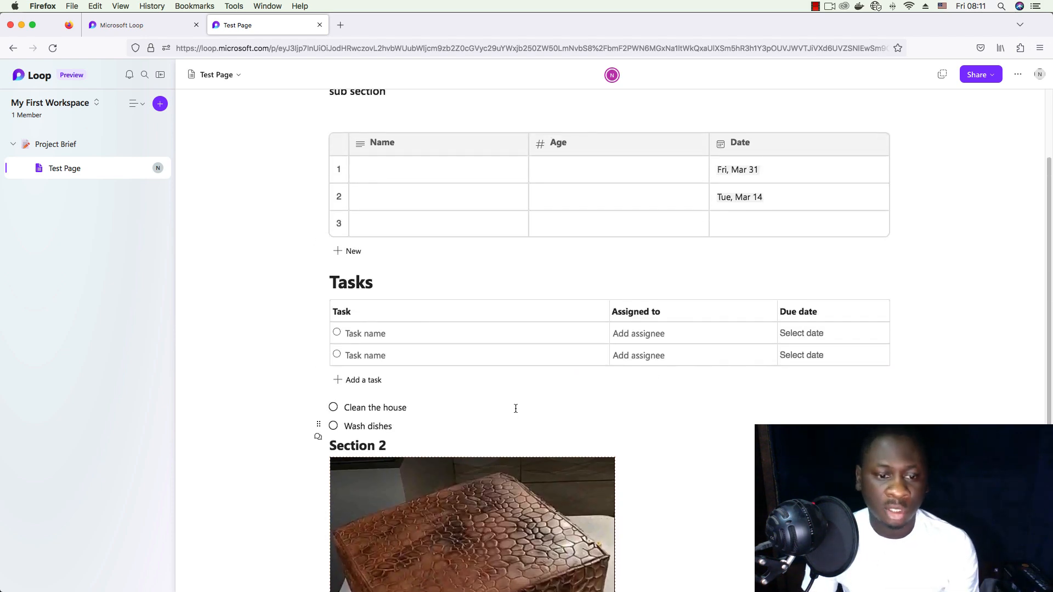
scroll(548, 384, down, 4)
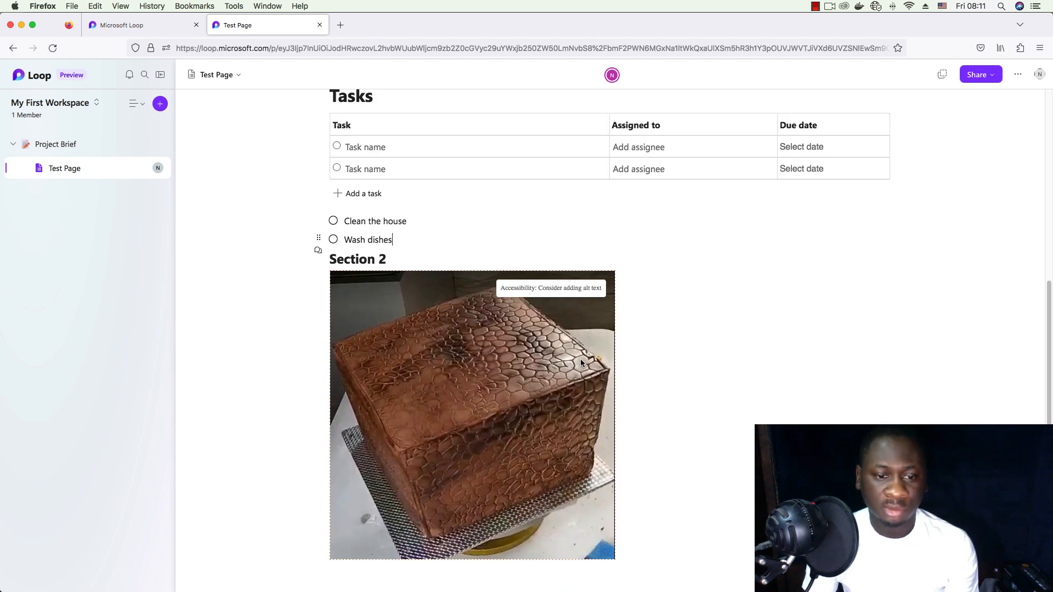
- Add a new line below 'Wash dishes' and browse the slash insert menu without choosing a block
click(407, 234)
key(Return)
text(/)
scroll(360, 404, down, 3)
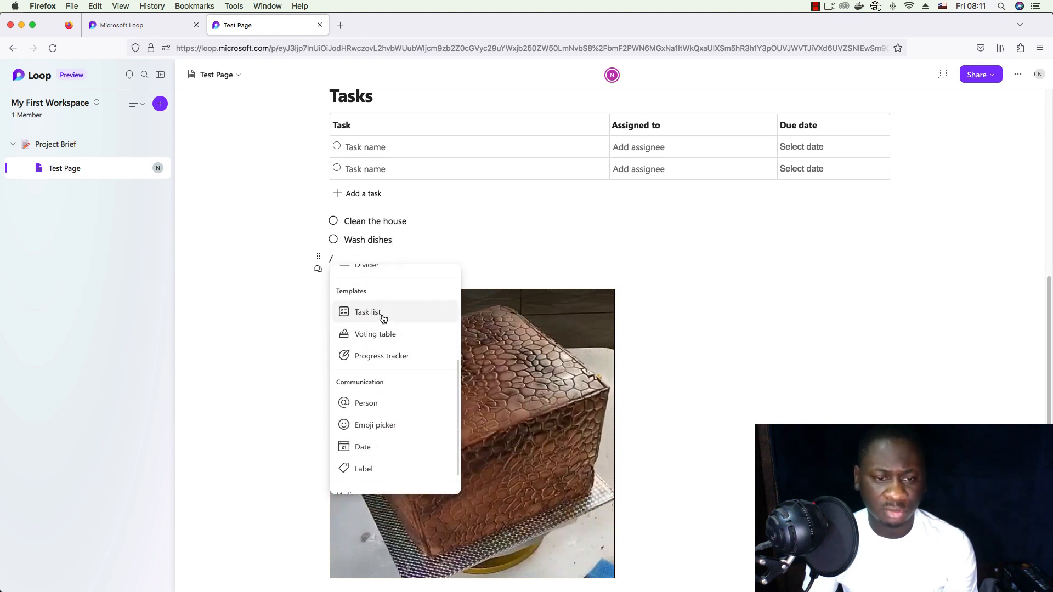
scroll(400, 319, down, 1)
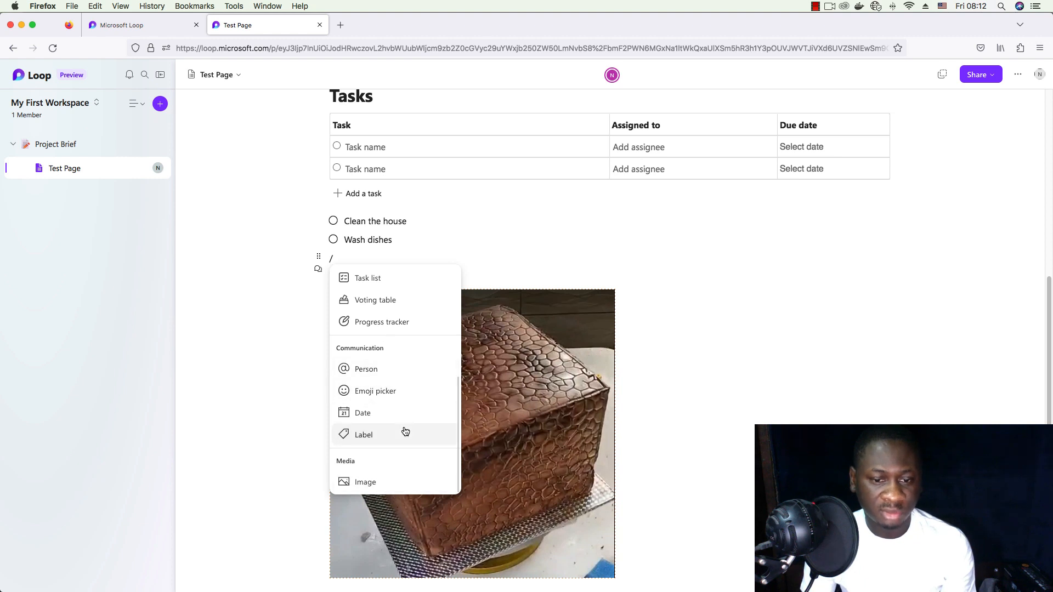
scroll(404, 433, up, 5)
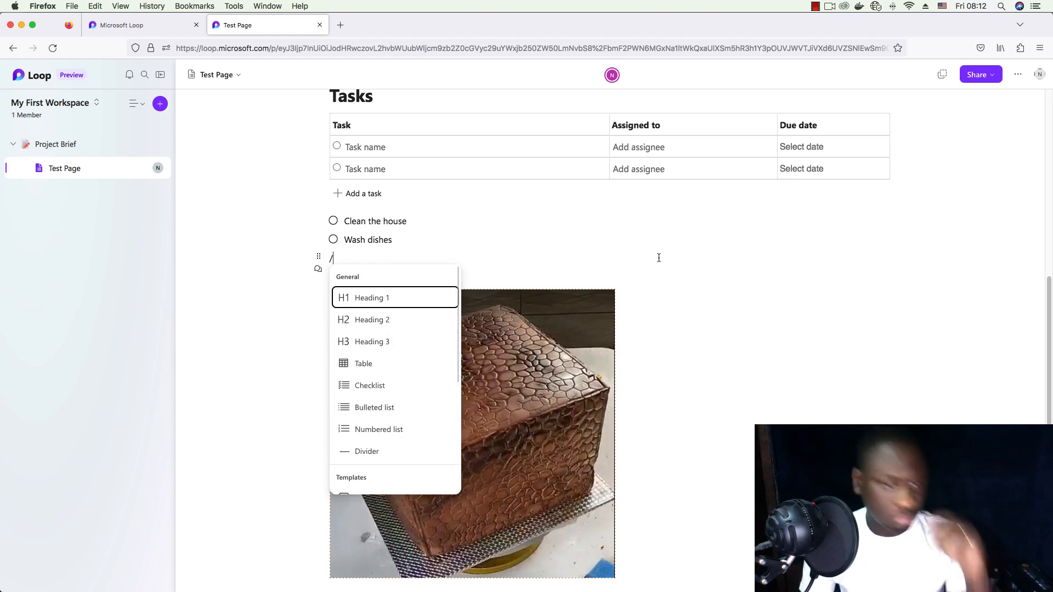
click(573, 258)
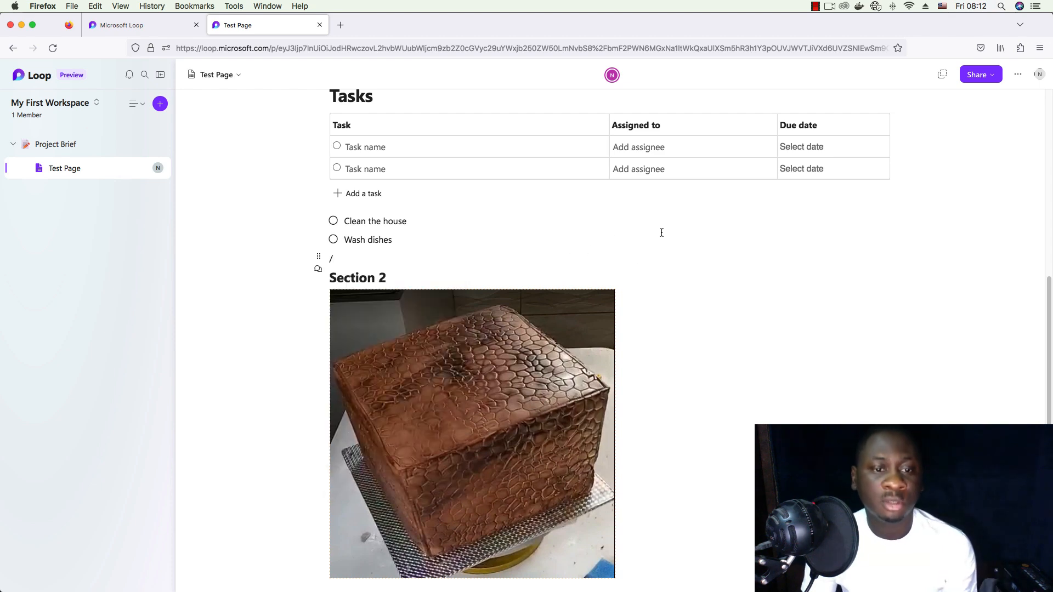
scroll(632, 243, up, 3)
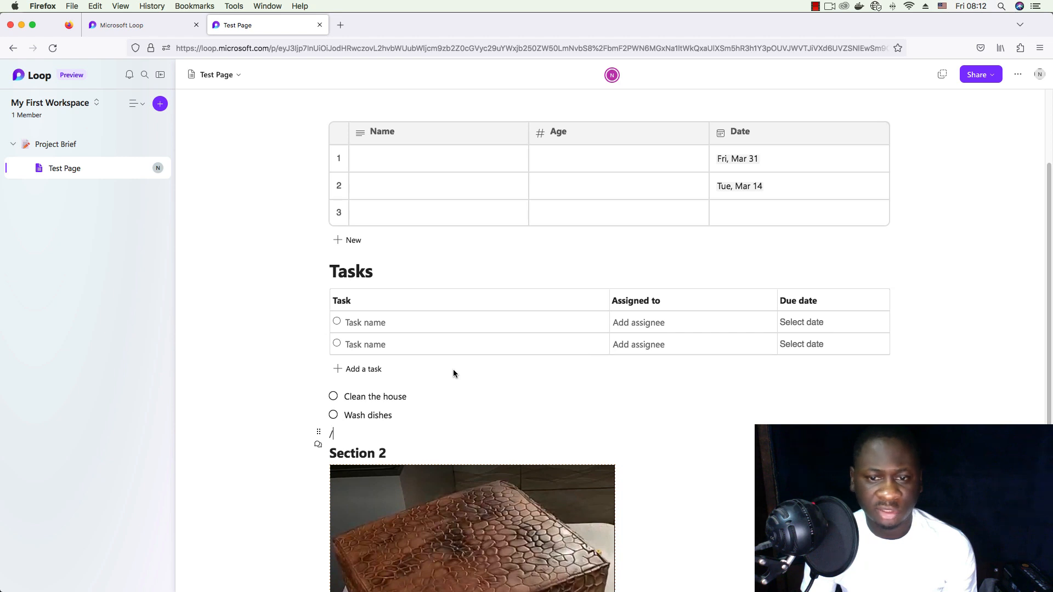
scroll(494, 384, down, 3)
- Insert a Voting table via /vot with the ideas Chicken and Fish
text(vot)
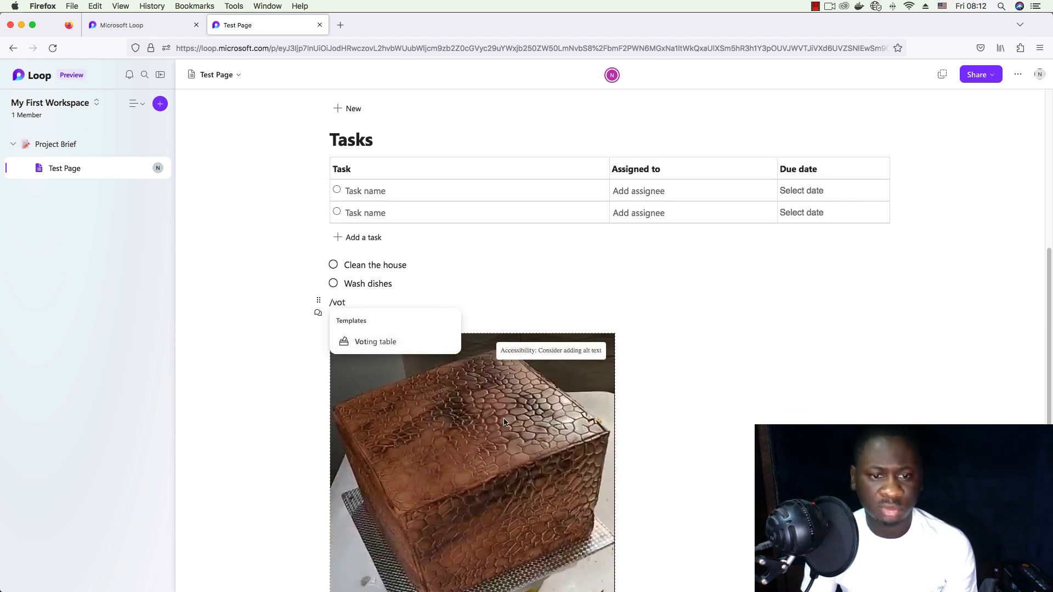
click(394, 344)
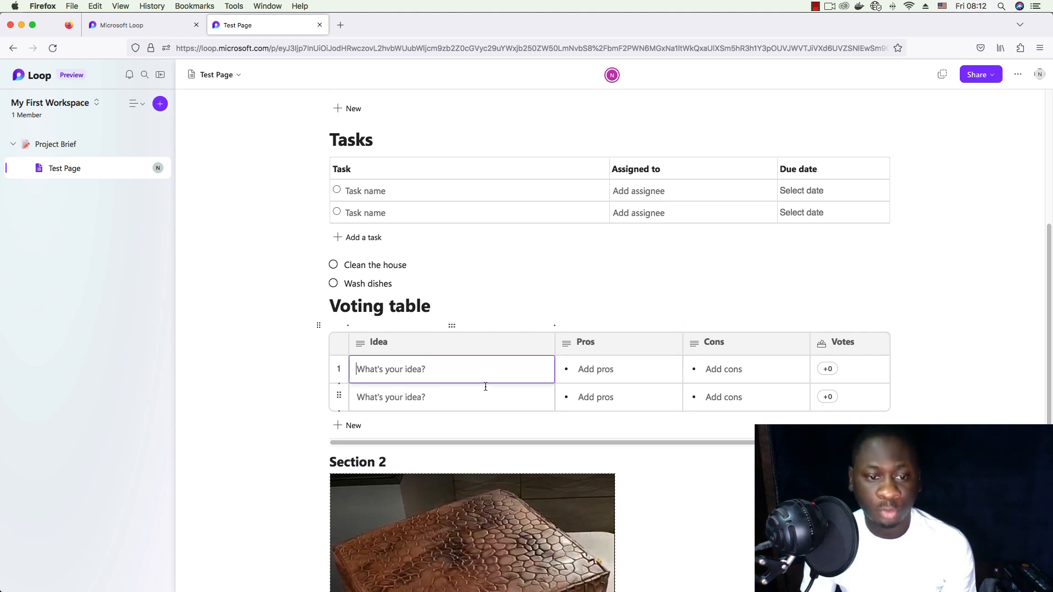
text(Br)
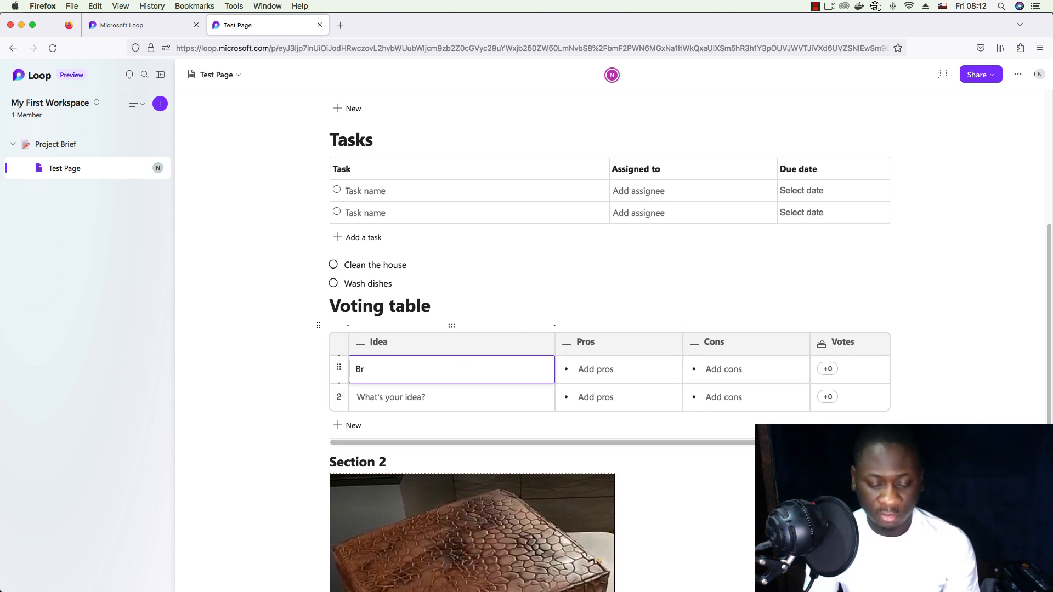
key(BackSpace)
key(BackSpace)
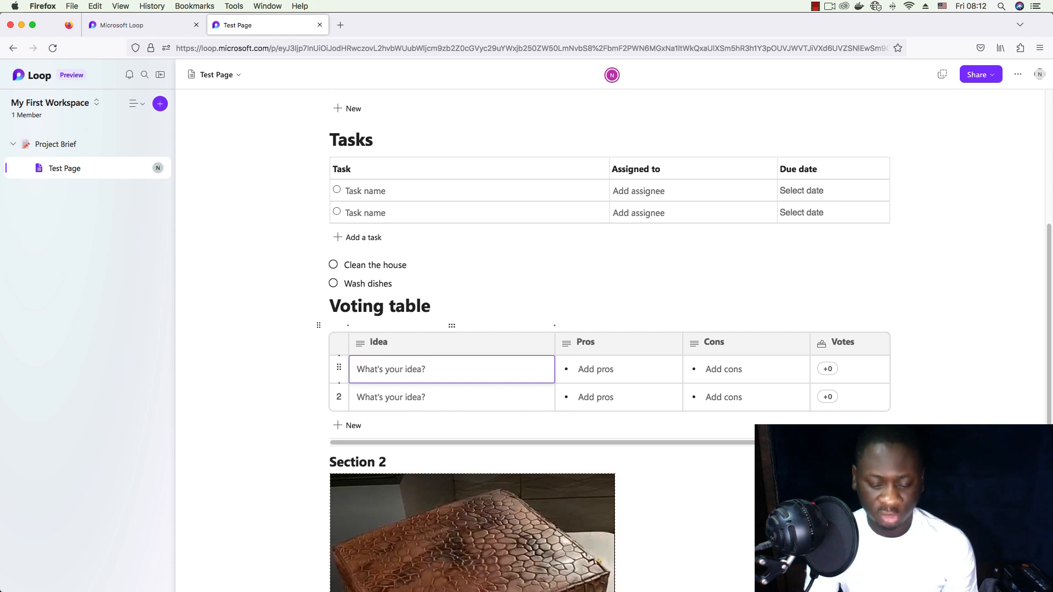
text(Chicken)
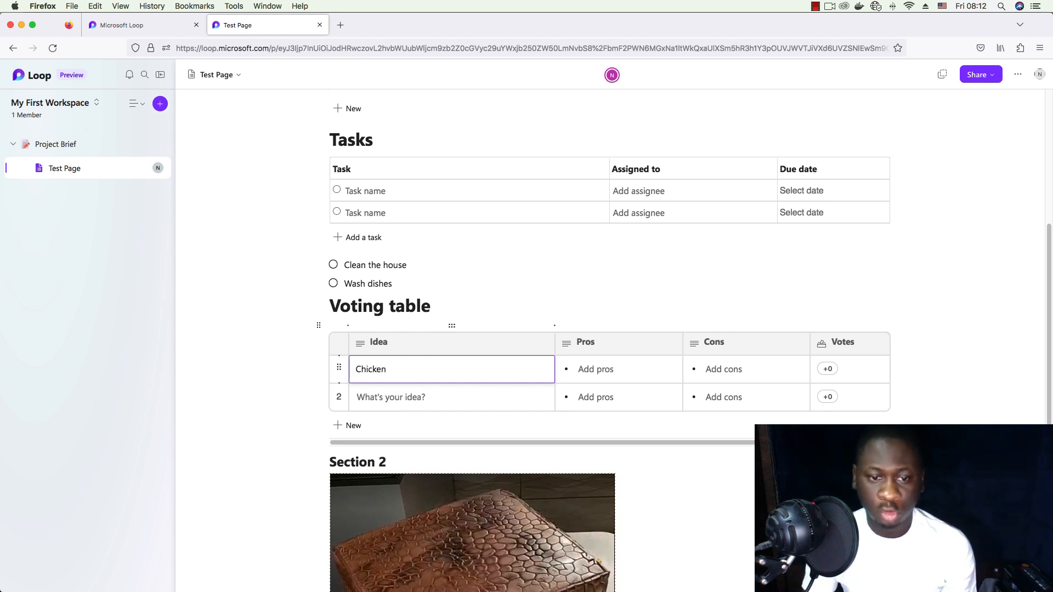
click(460, 402)
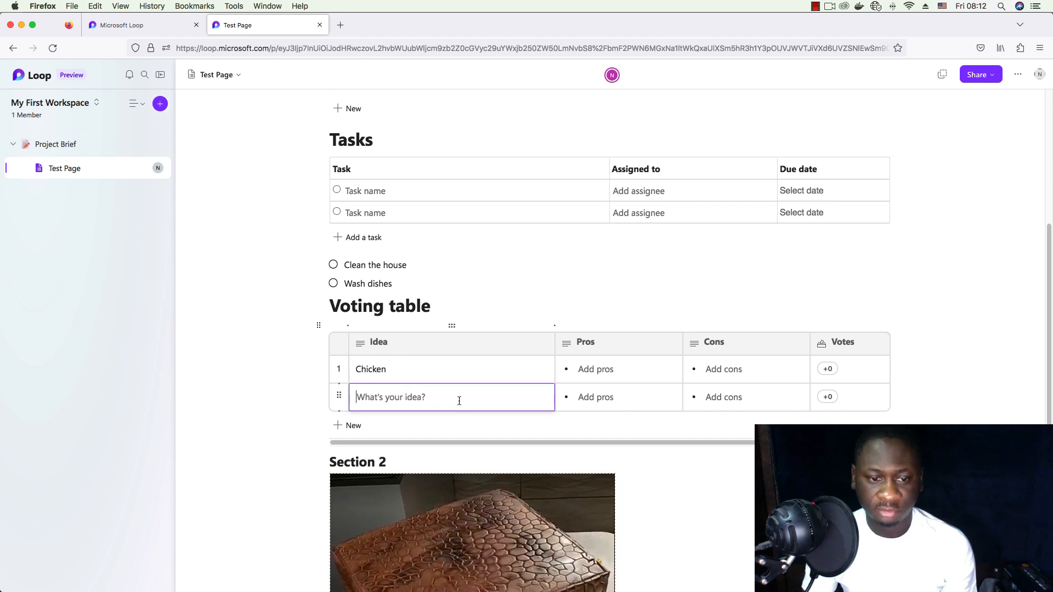
text(Fisj)
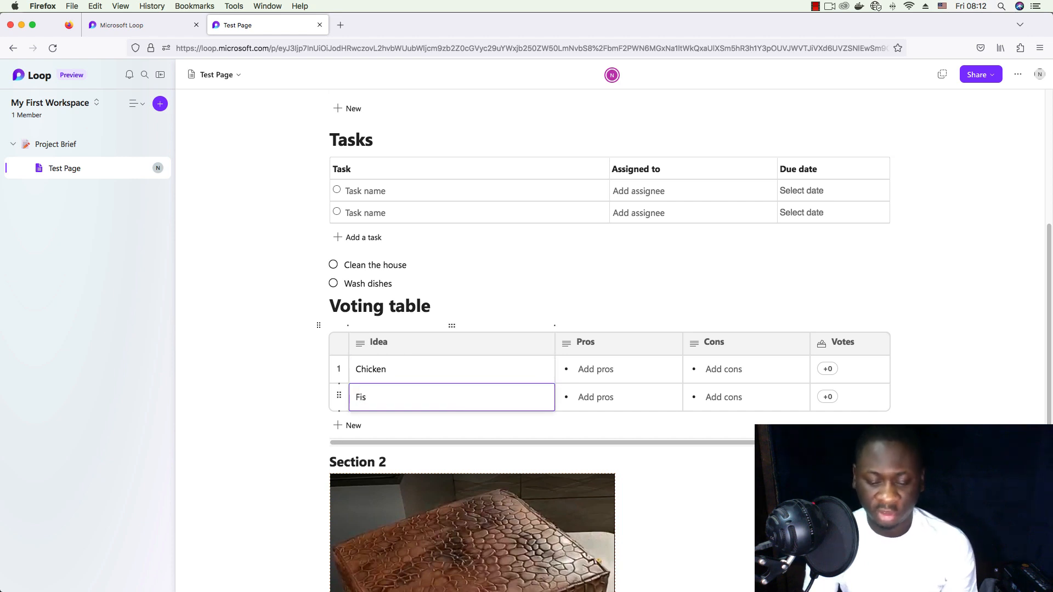
- Inspect the Pros and Cons cells and their column option menus, then return to Chicken
click(602, 368)
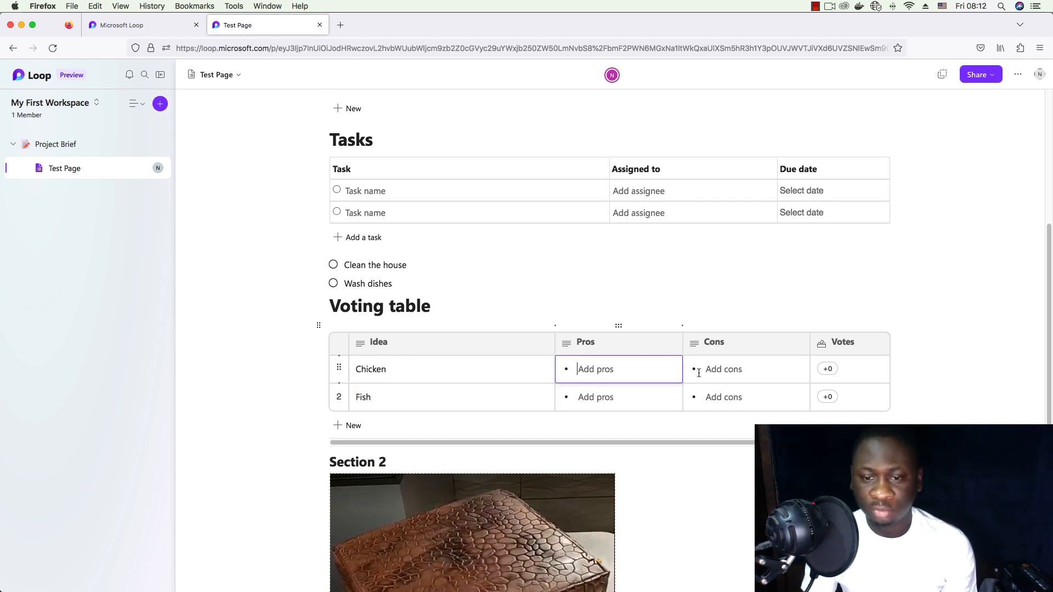
key(Tab)
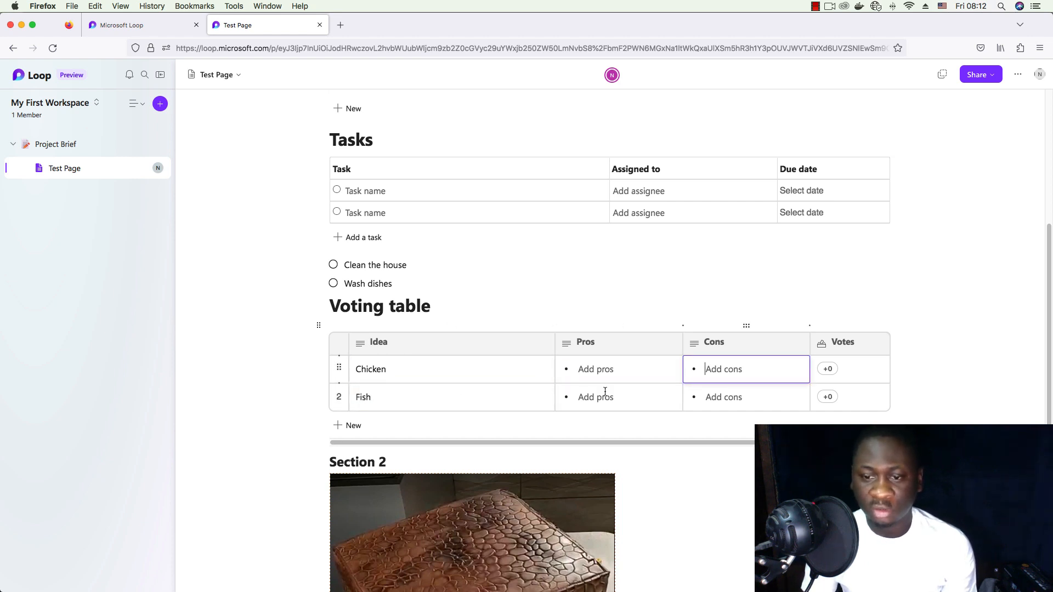
click(673, 345)
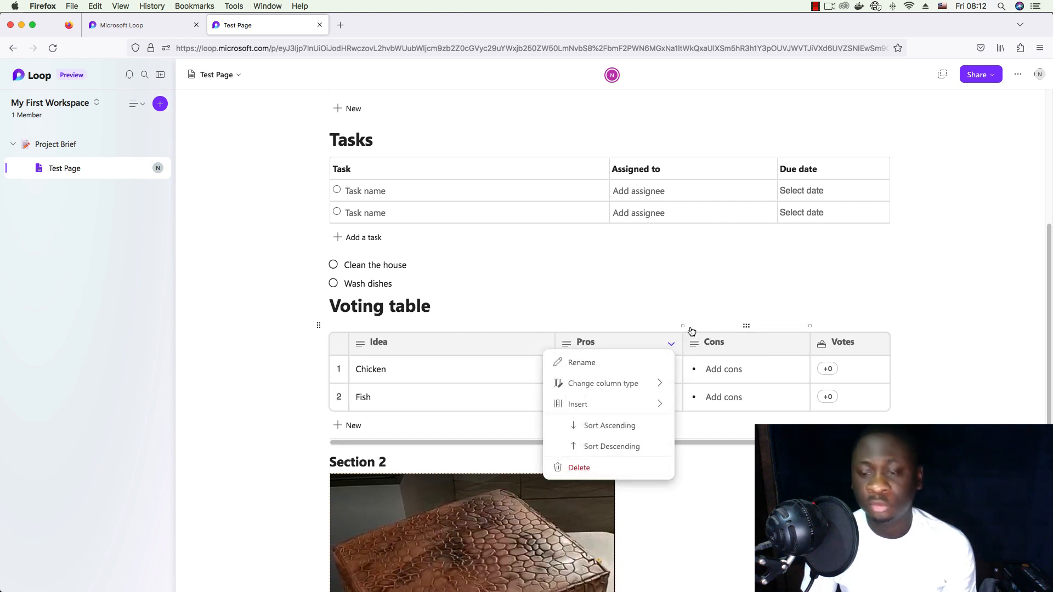
click(798, 344)
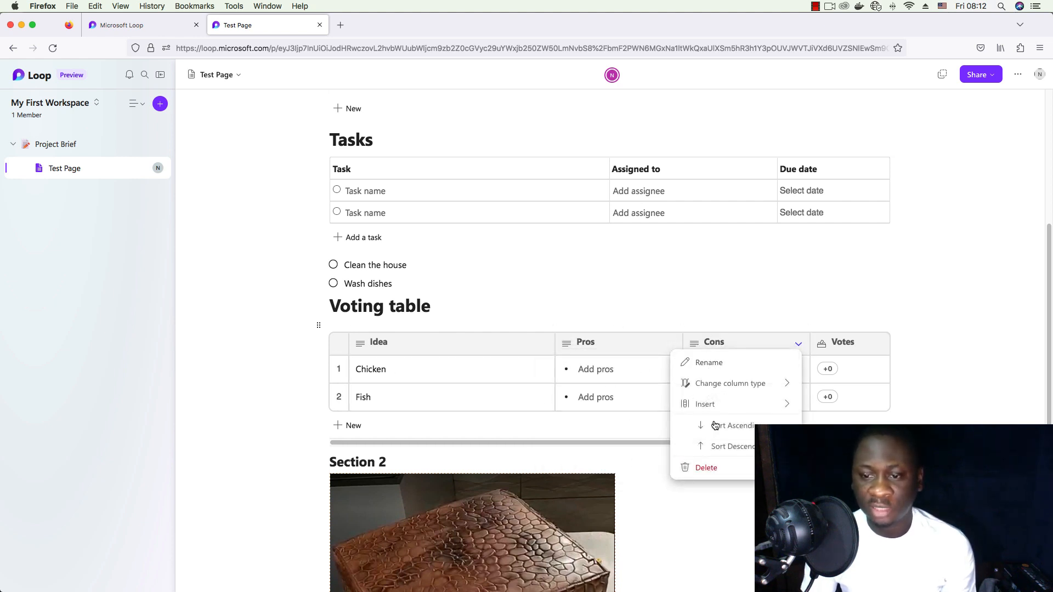
click(476, 377)
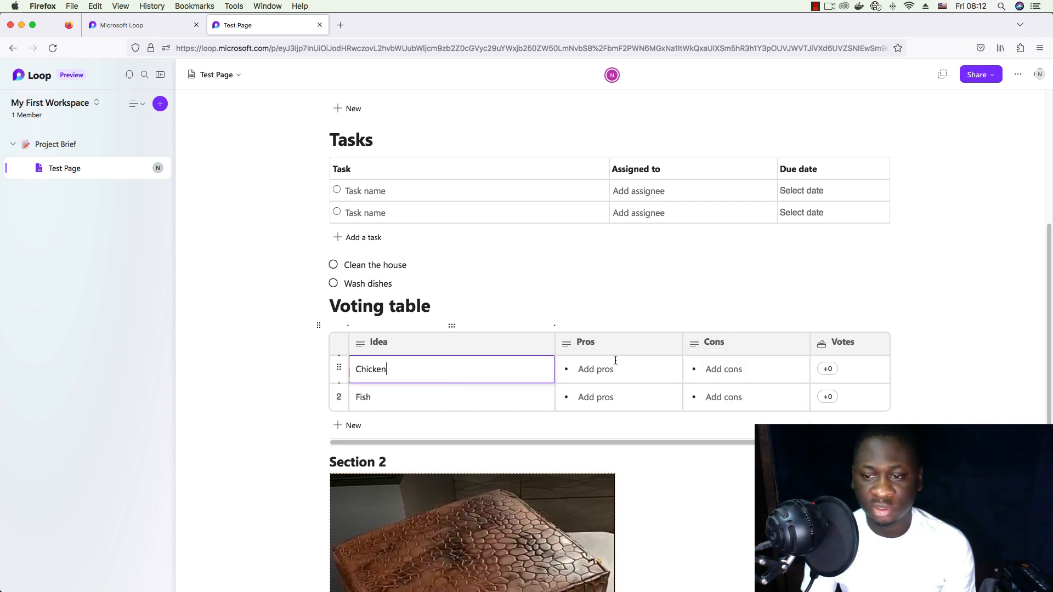
- Vote for Chicken, and add then withdraw a vote on Fish so it stays at +0
click(828, 371)
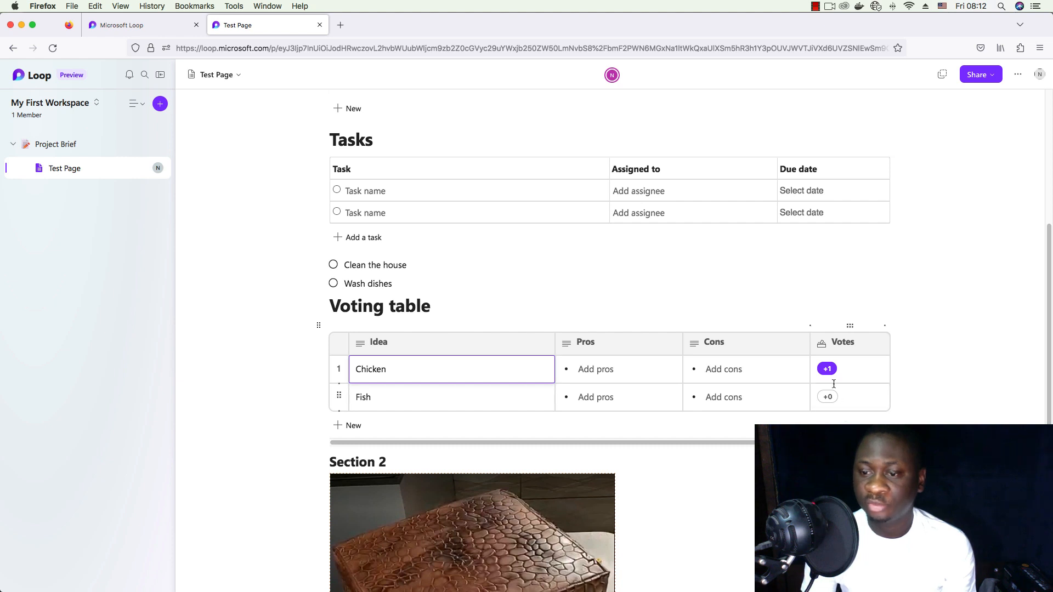
click(827, 398)
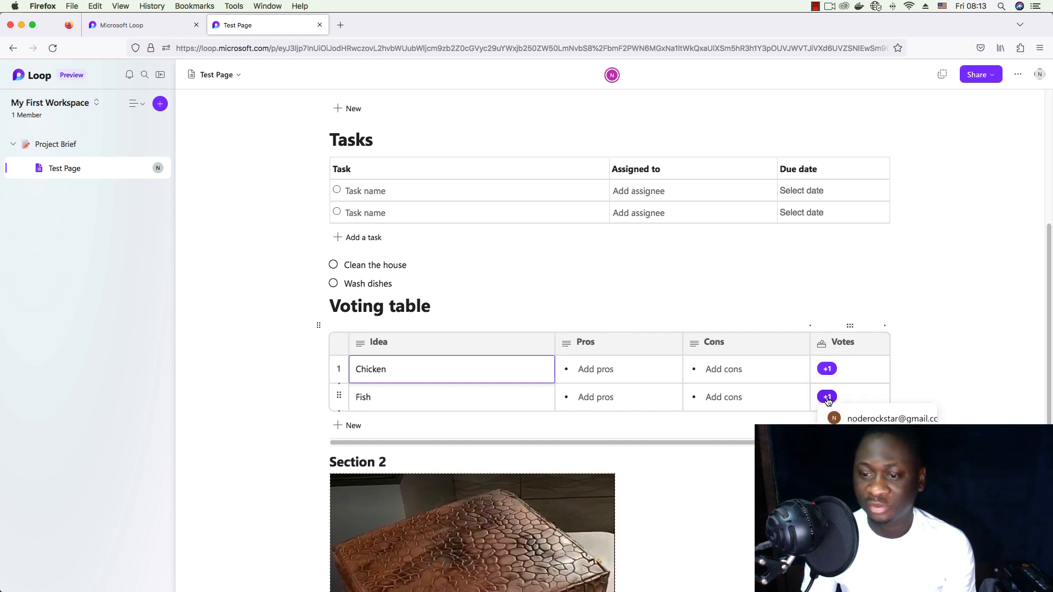
click(828, 398)
scroll(851, 386, down, 2)
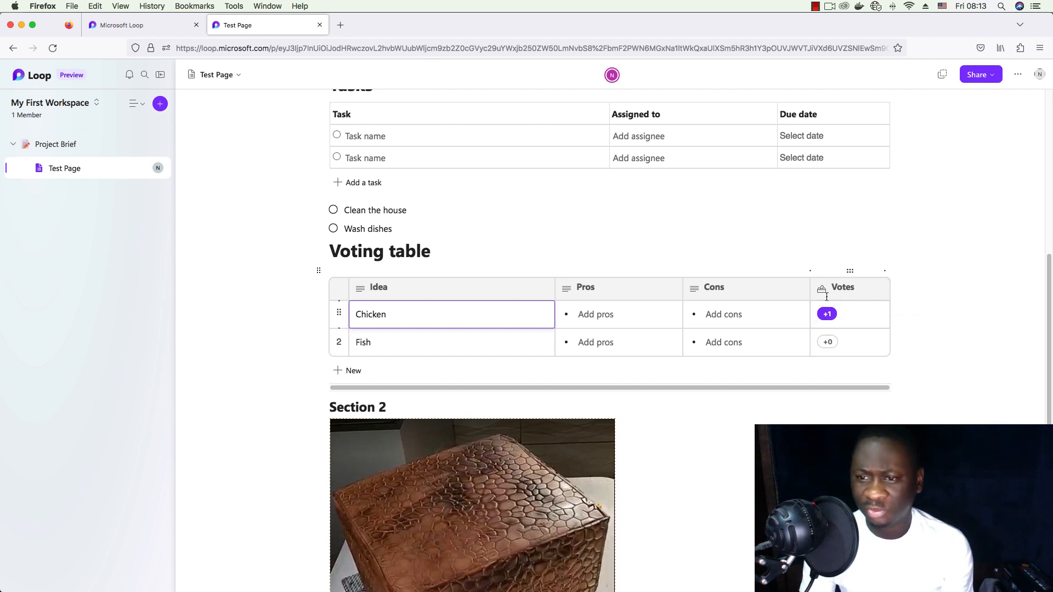
- Convert the Section 1 Name, Age, Date table into a Loop component from its table handle
scroll(527, 291, down, 1)
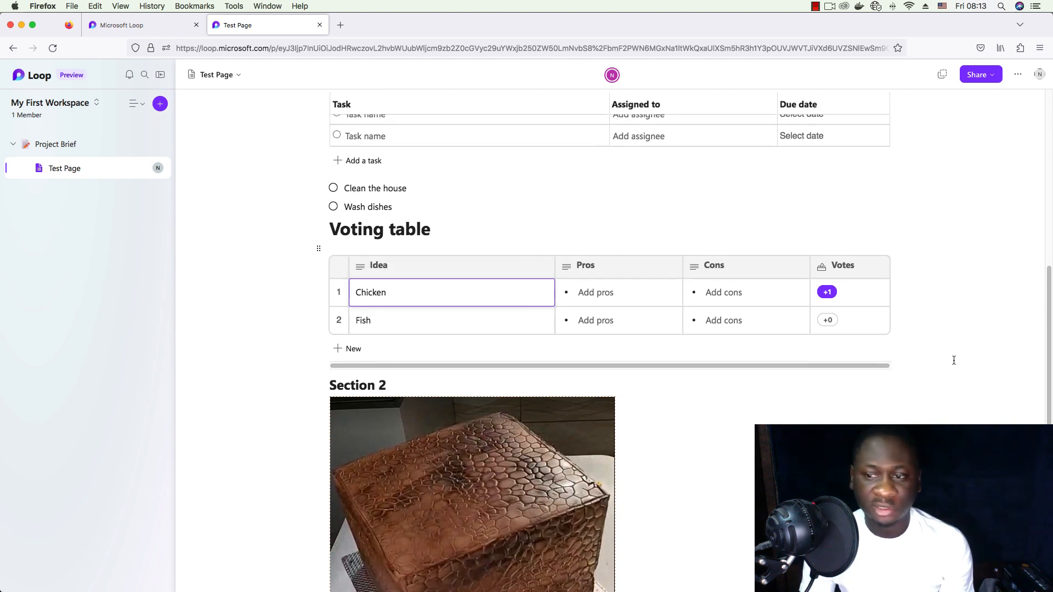
scroll(886, 324, up, 5)
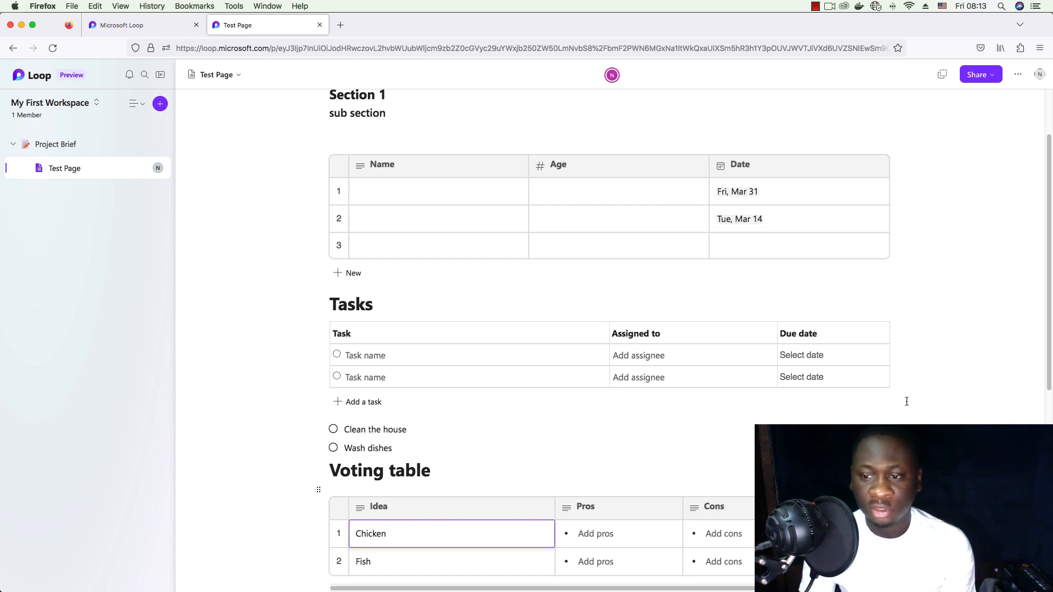
scroll(966, 286, up, 1)
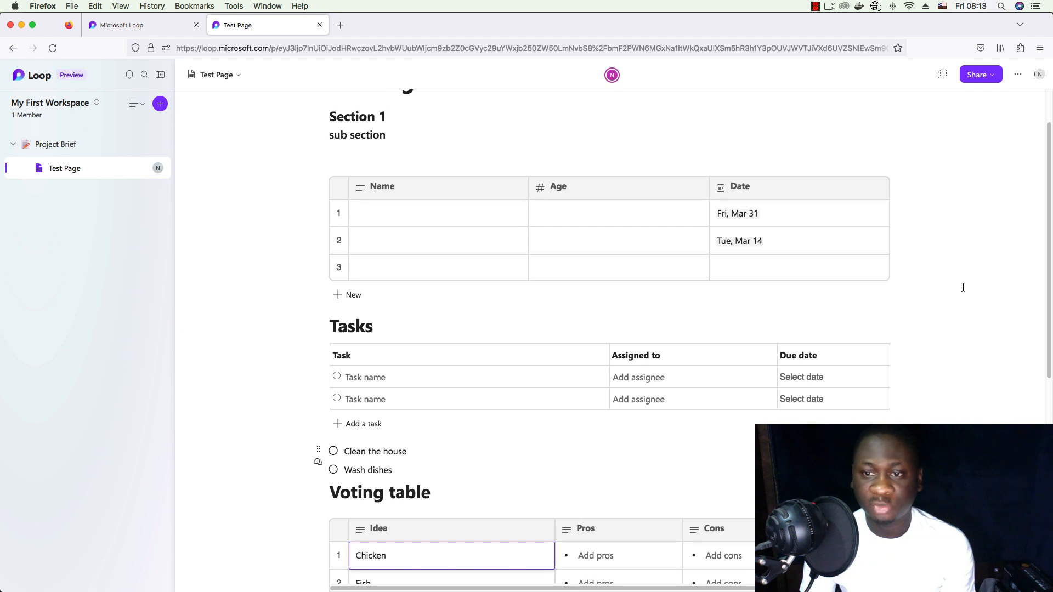
click(437, 171)
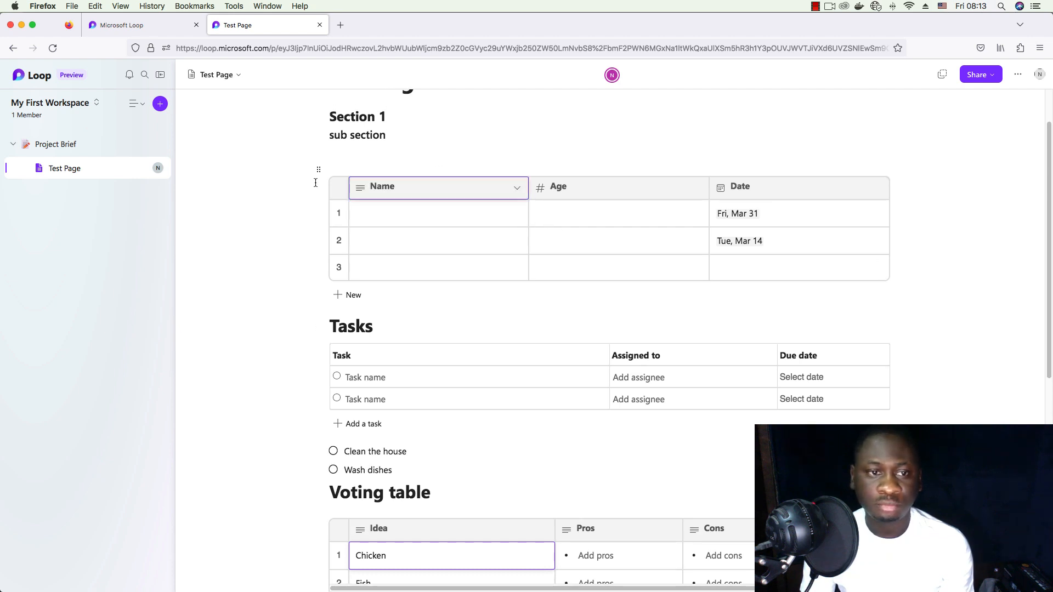
click(316, 171)
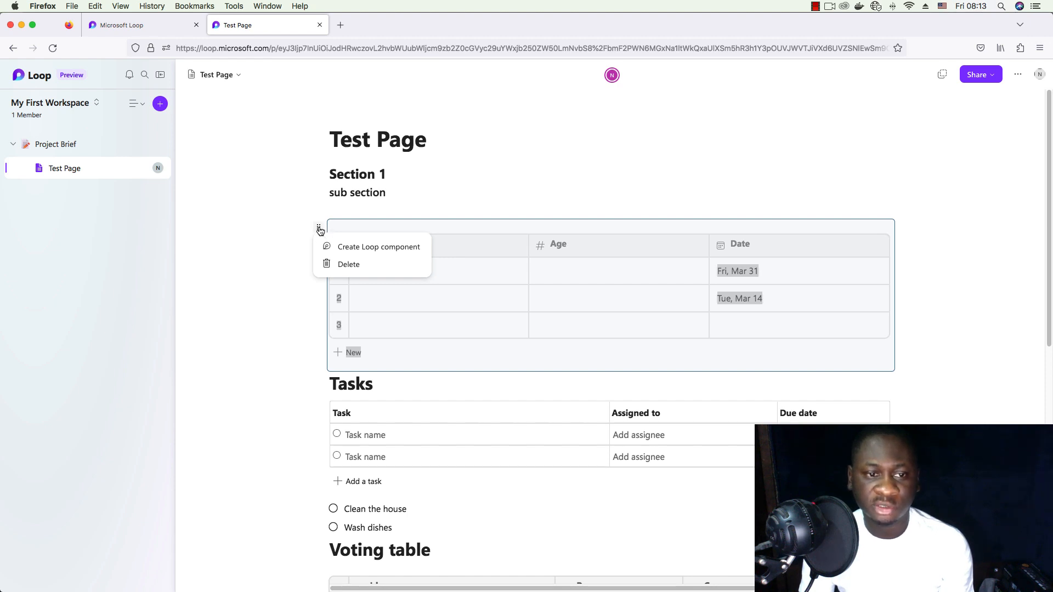
click(373, 246)
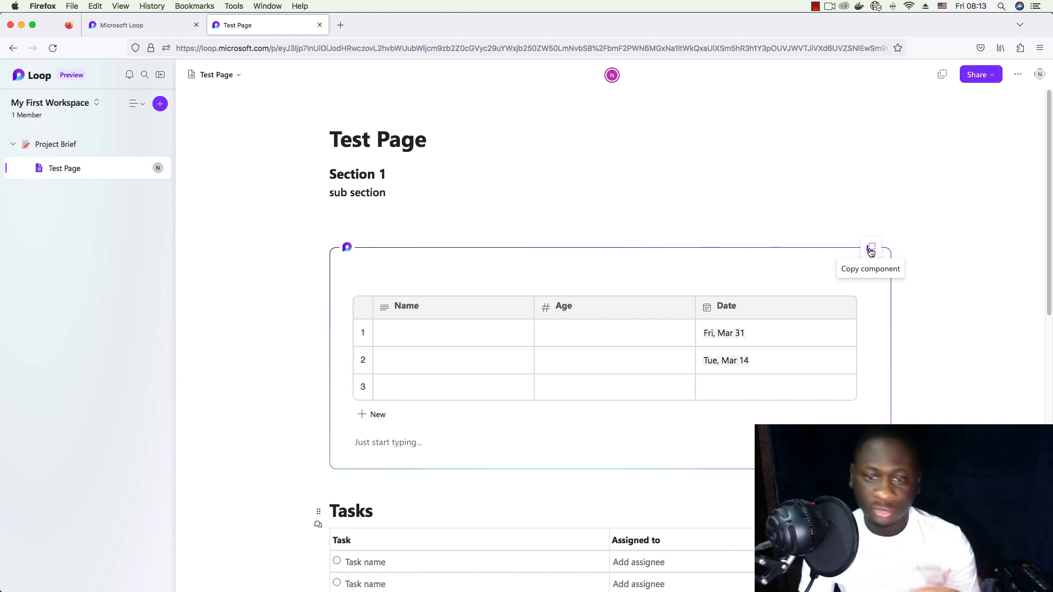
- Copy the Loop component's link and review its 'Anyone with the link can edit' sharing setting
click(871, 250)
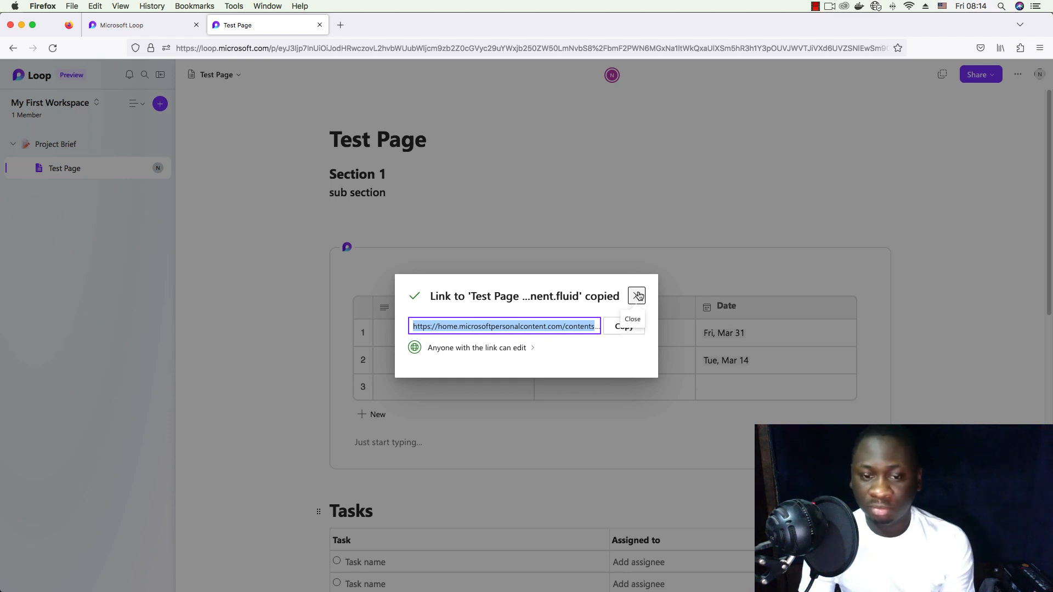
click(532, 347)
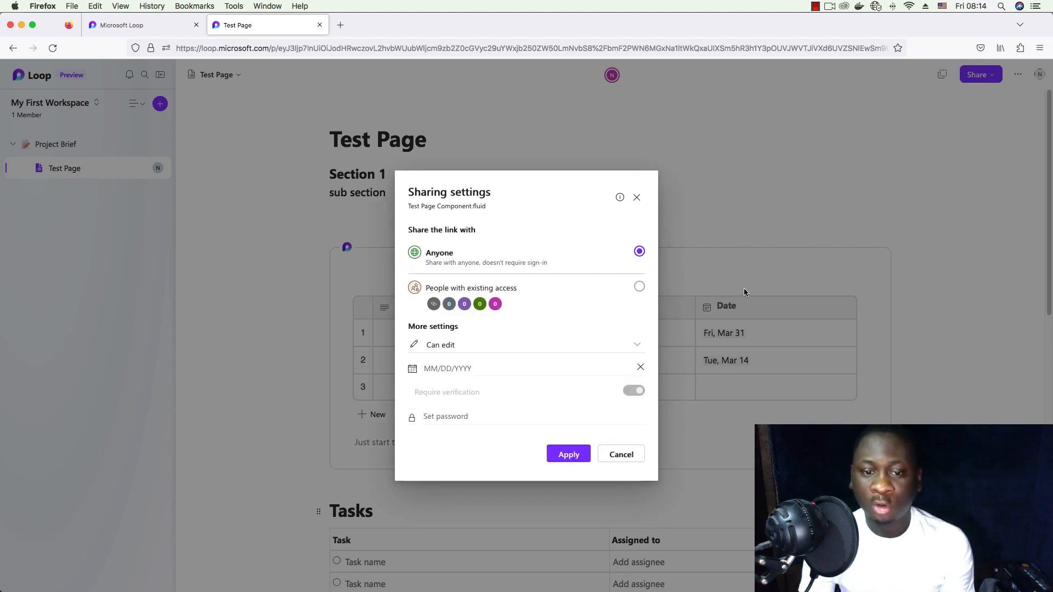
click(639, 201)
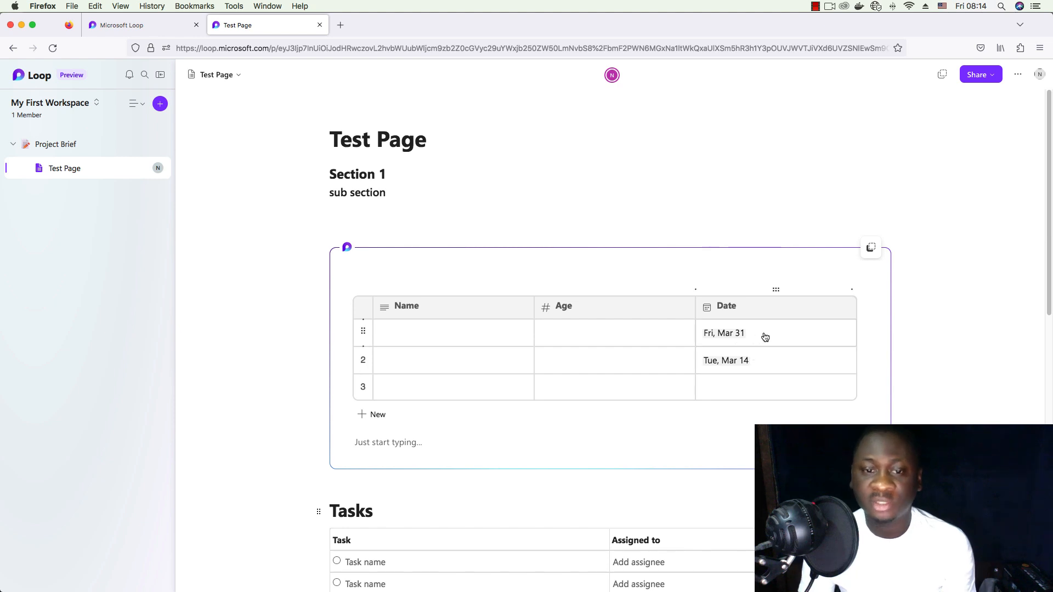
scroll(765, 337, down, 10)
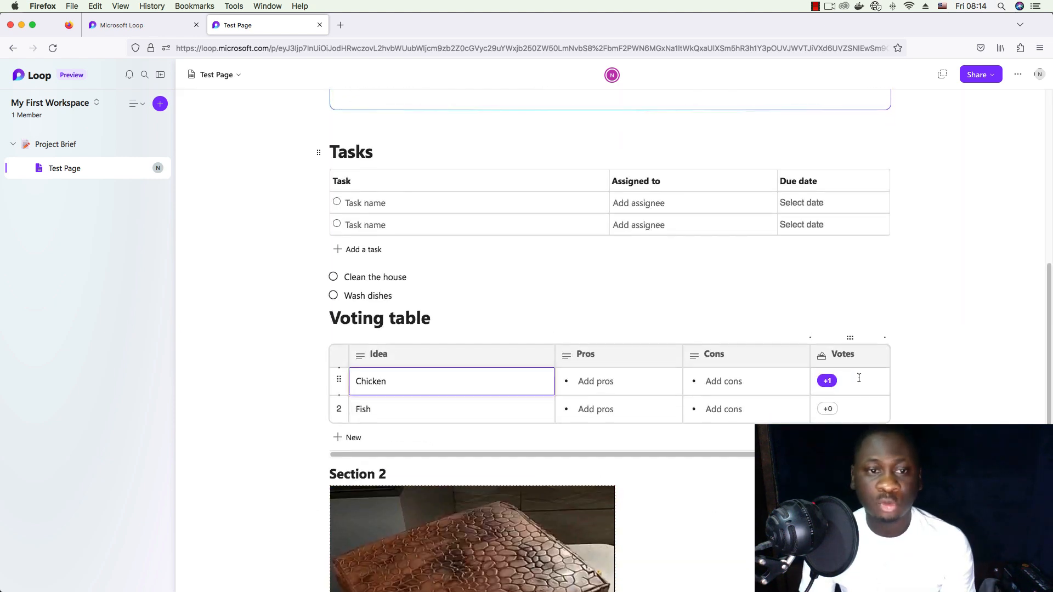
scroll(905, 284, up, 7)
scroll(902, 283, up, 3)
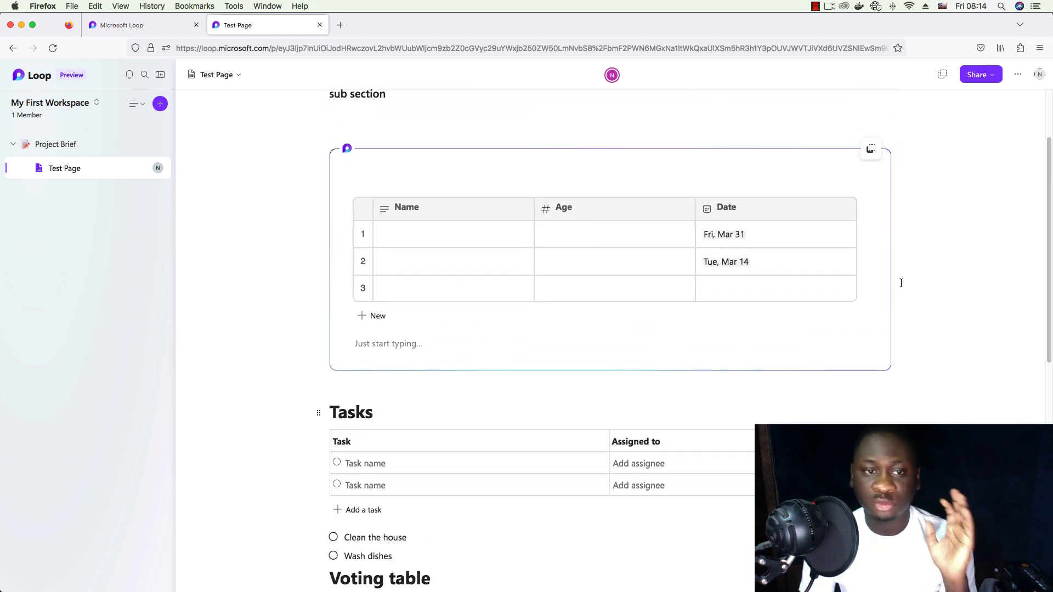
scroll(901, 284, down, 10)
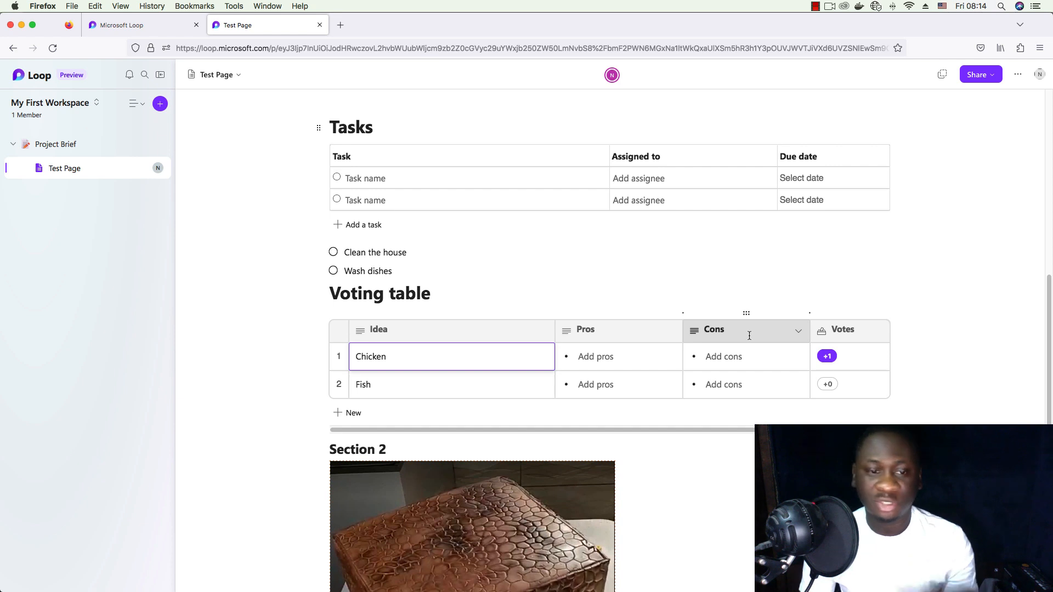
scroll(847, 318, up, 13)
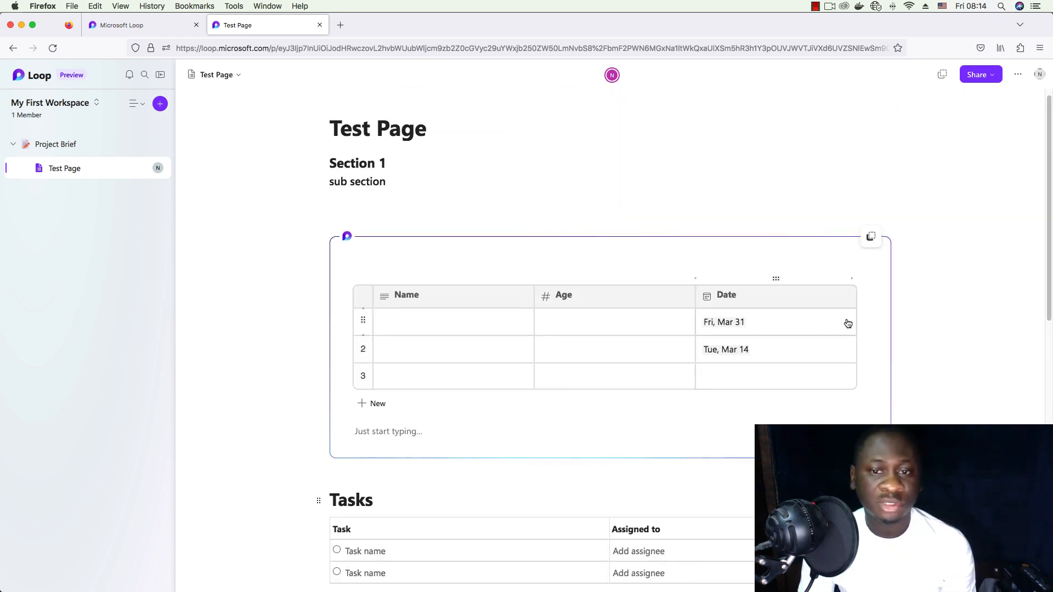
click(420, 186)
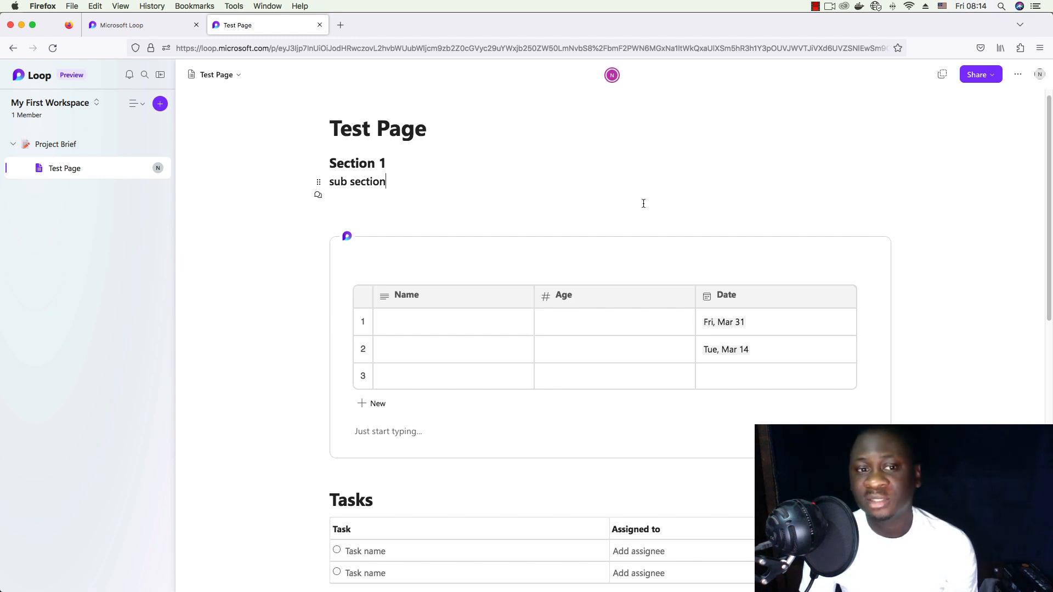
scroll(644, 204, down, 1)
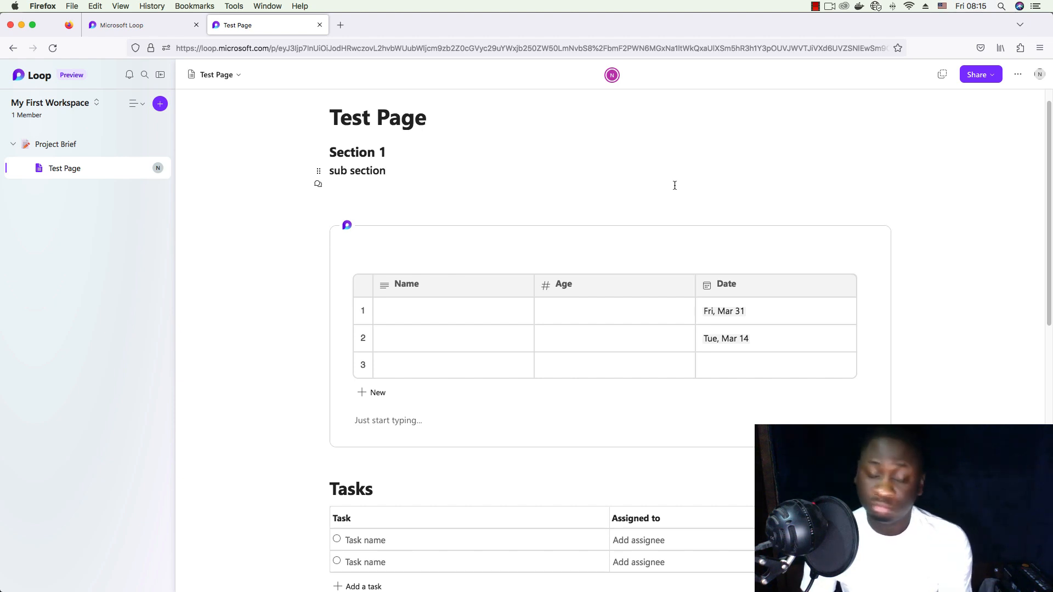
scroll(671, 191, down, 1)
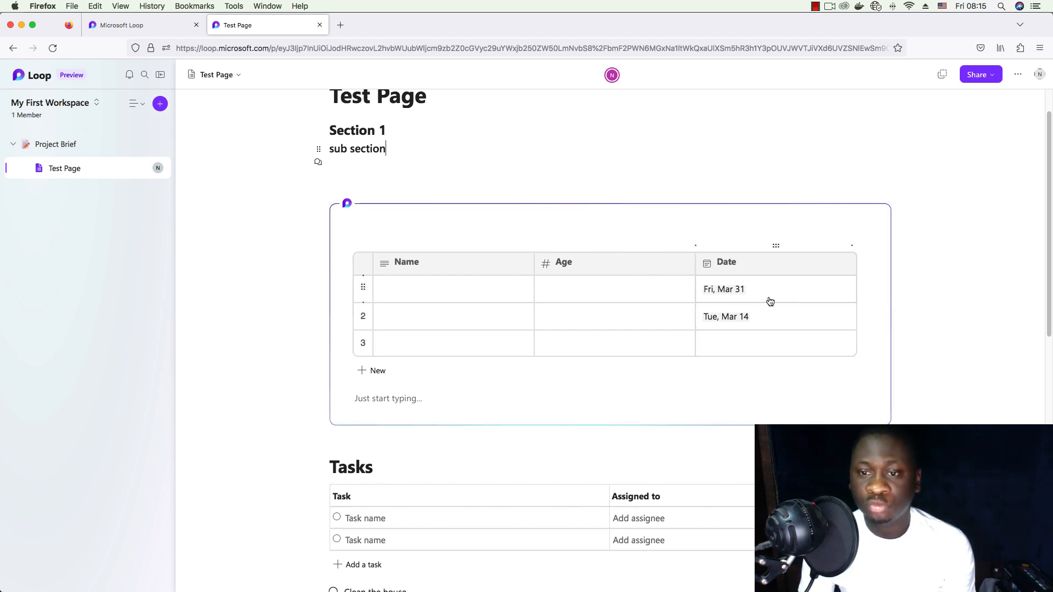
scroll(944, 342, up, 1)
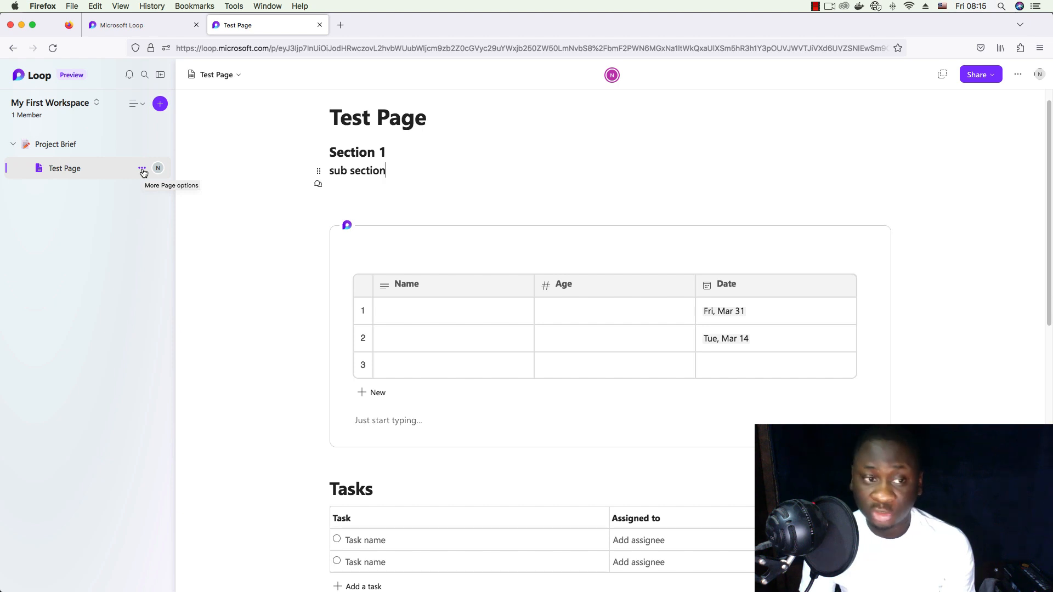
click(143, 171)
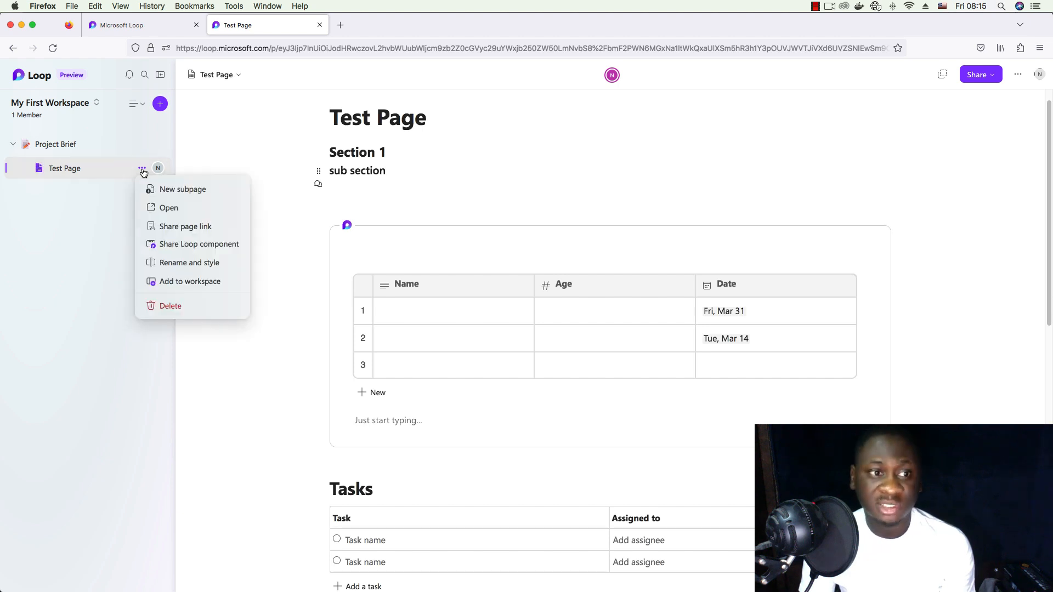
click(416, 172)
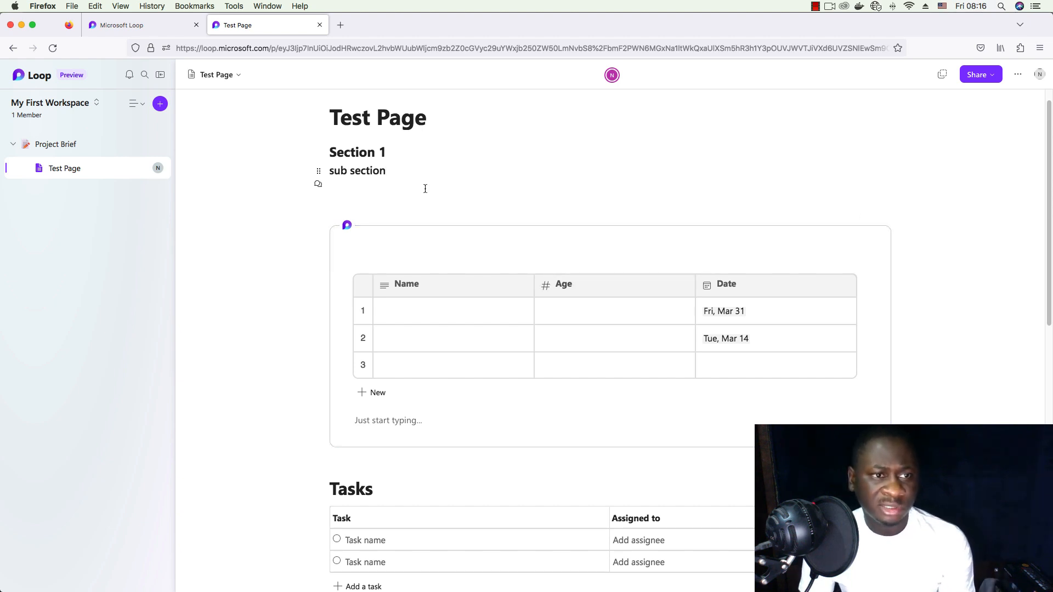
click(140, 105)
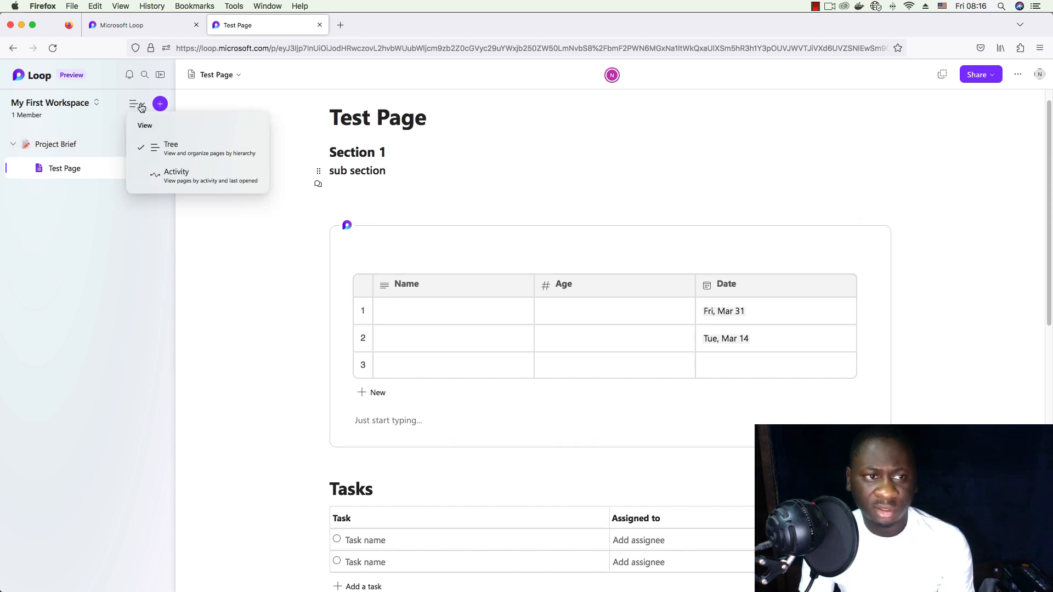
scroll(706, 290, down, 3)
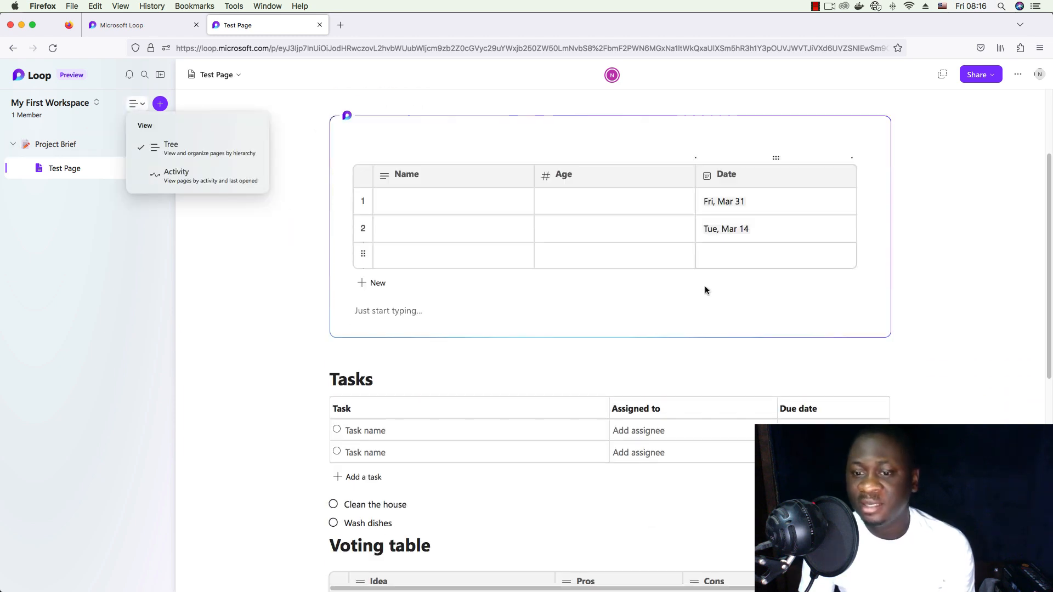
scroll(706, 287, down, 5)
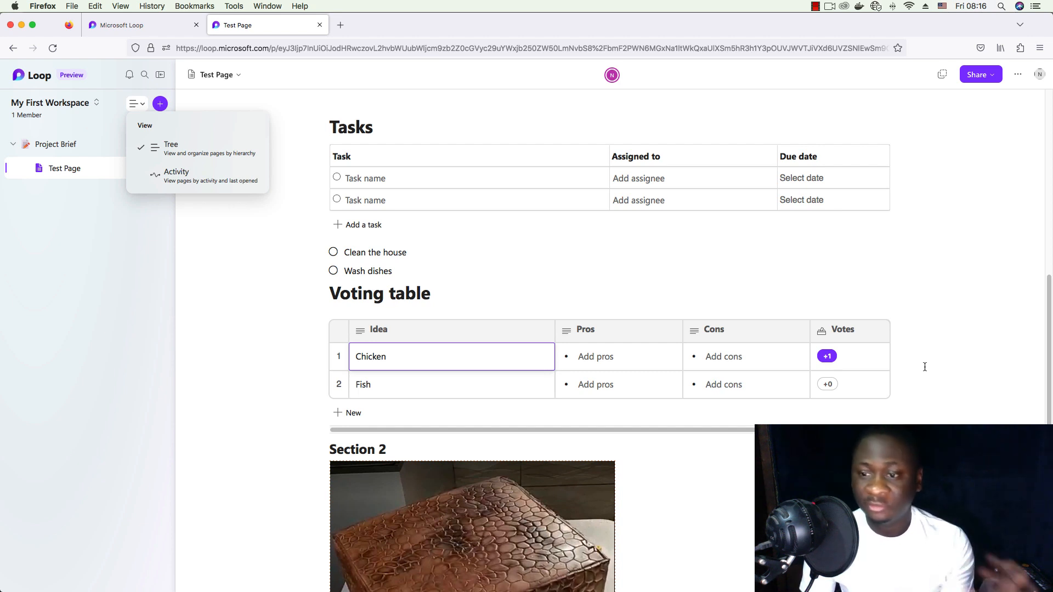
click(638, 279)
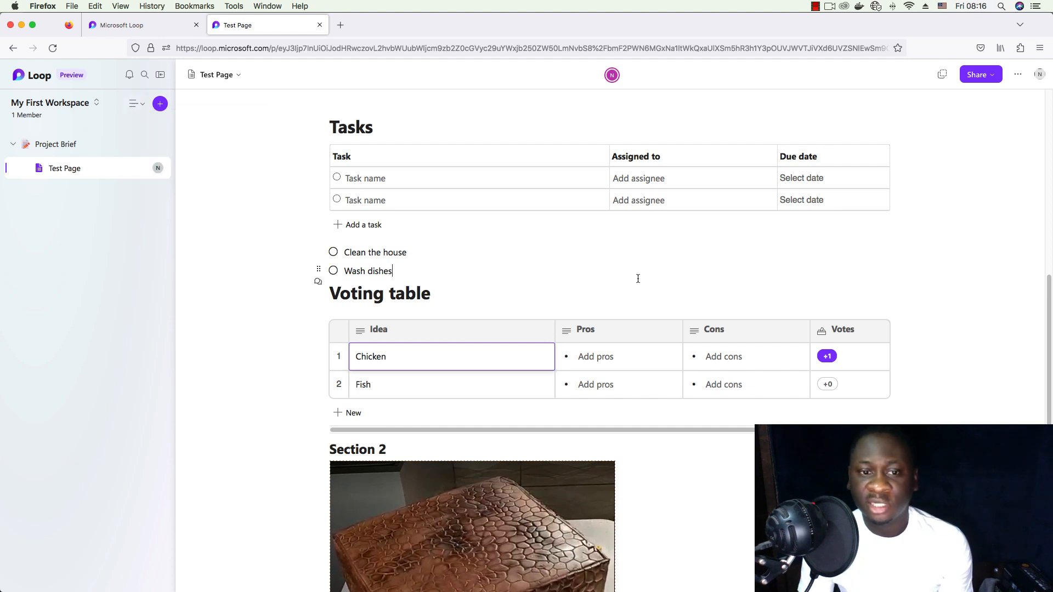
scroll(638, 279, up, 6)
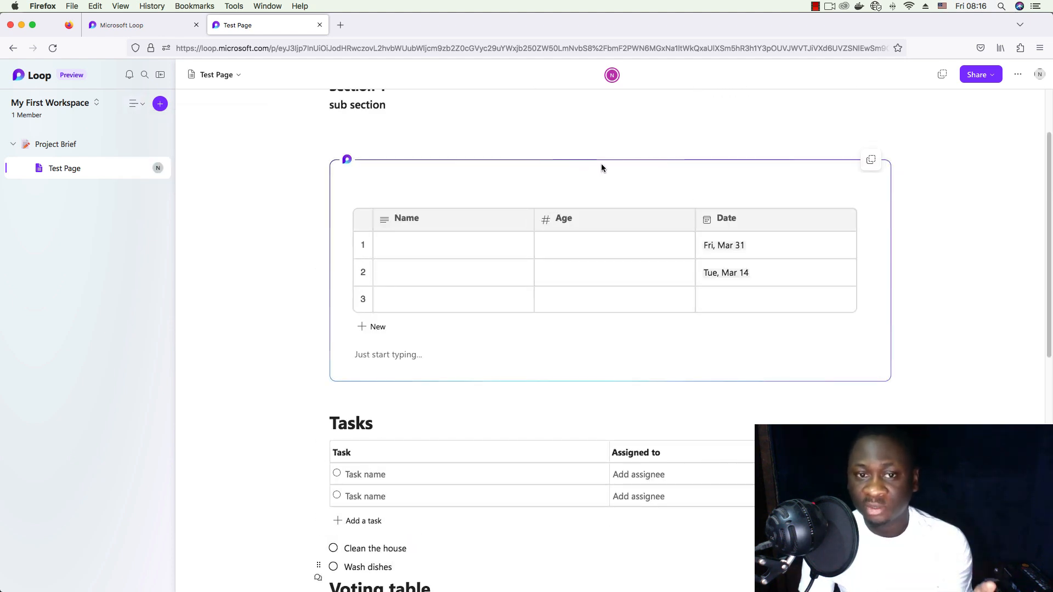
scroll(593, 280, down, 5)
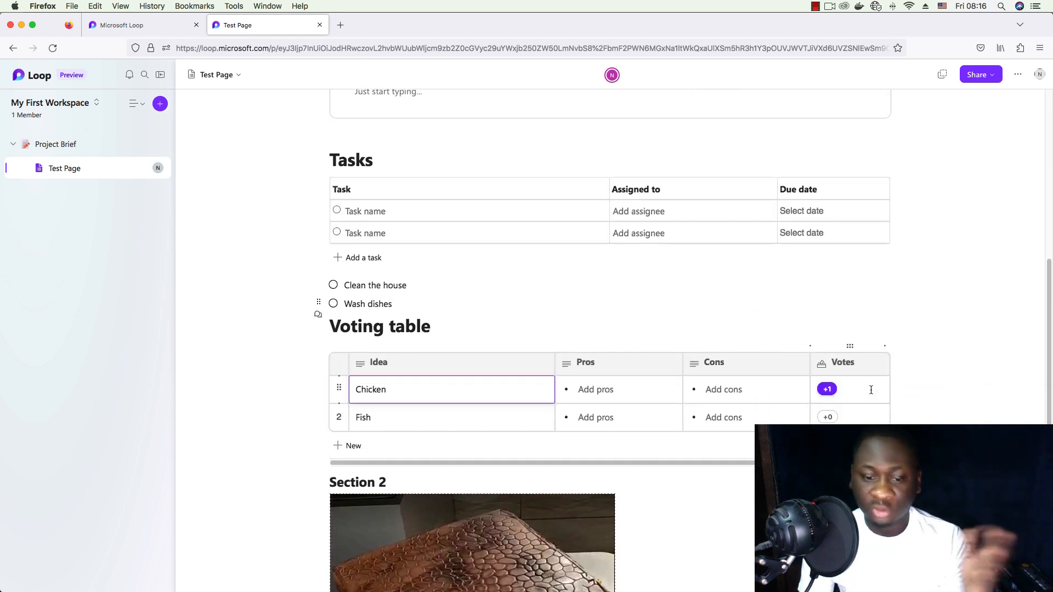
scroll(901, 389, up, 1)
scroll(902, 389, up, 7)
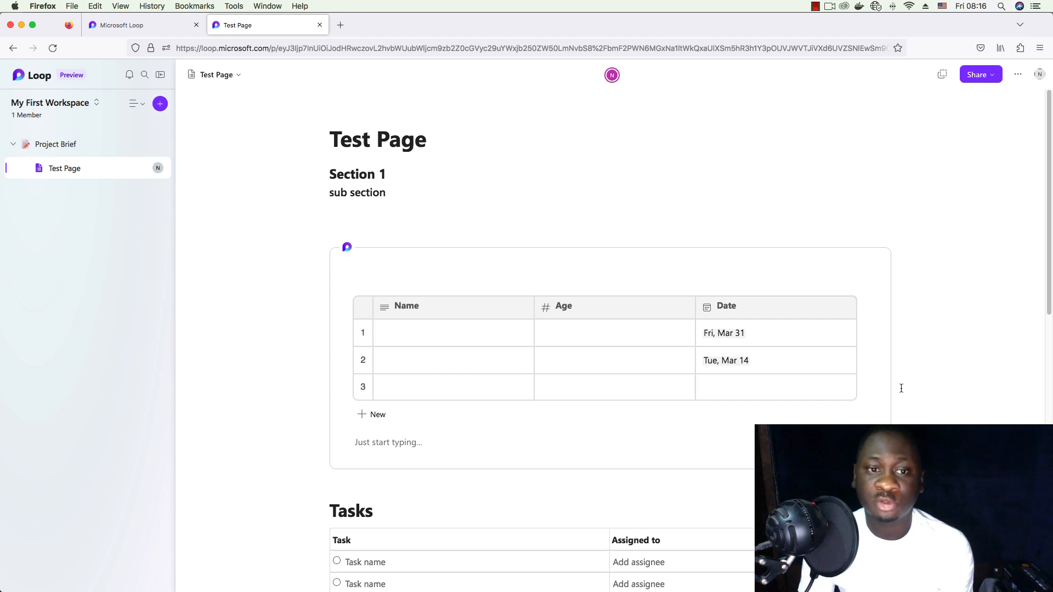
- Add an empty paragraph under 'sub section', above the Loop component table
click(479, 211)
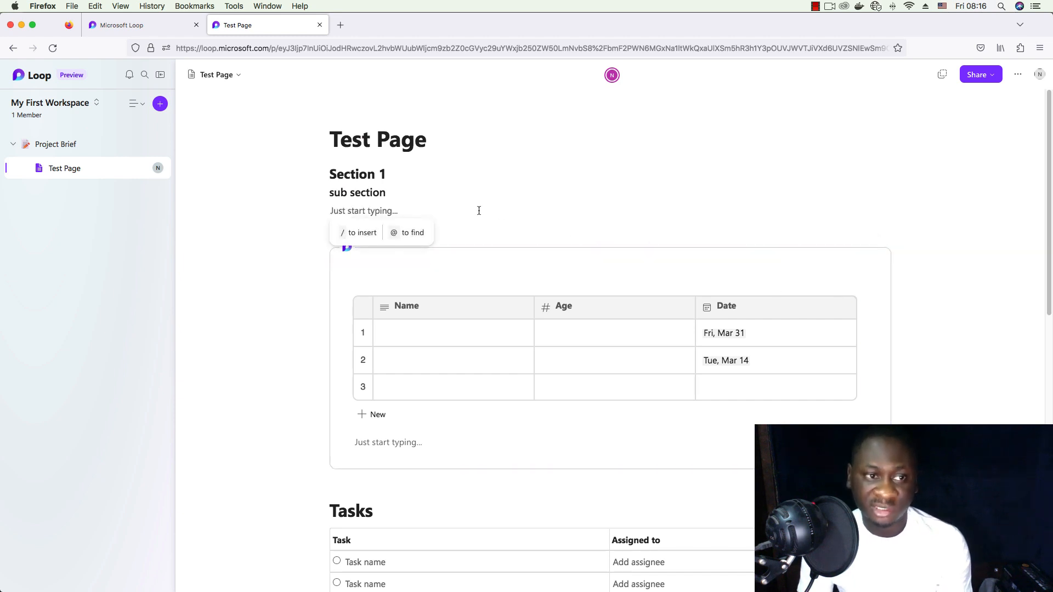